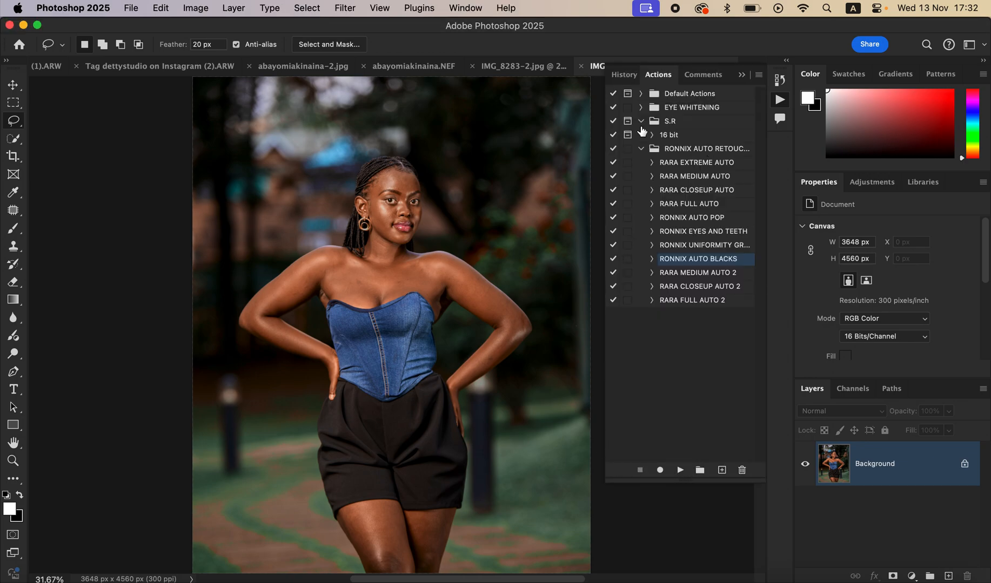
Run the RARA MEDIUM AUTO 2 retouching action on the portrait
key("super+minus")
key("super+equal")
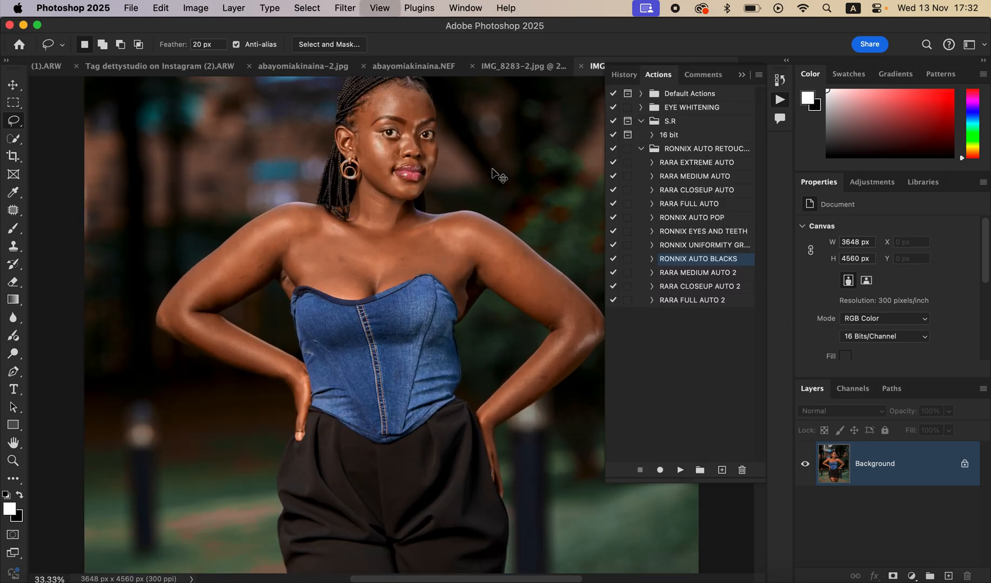
key("super+minus")
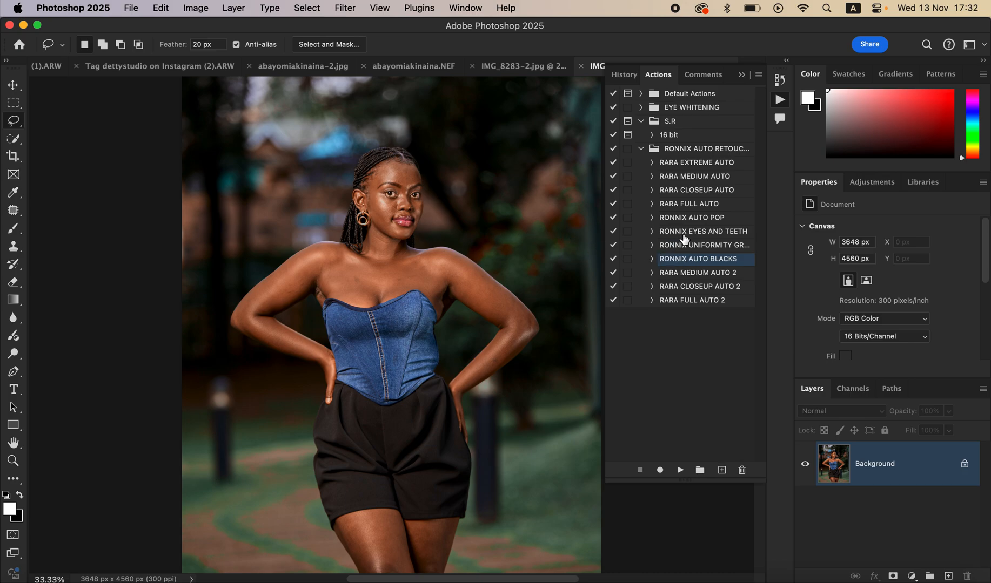
left_click(697, 274)
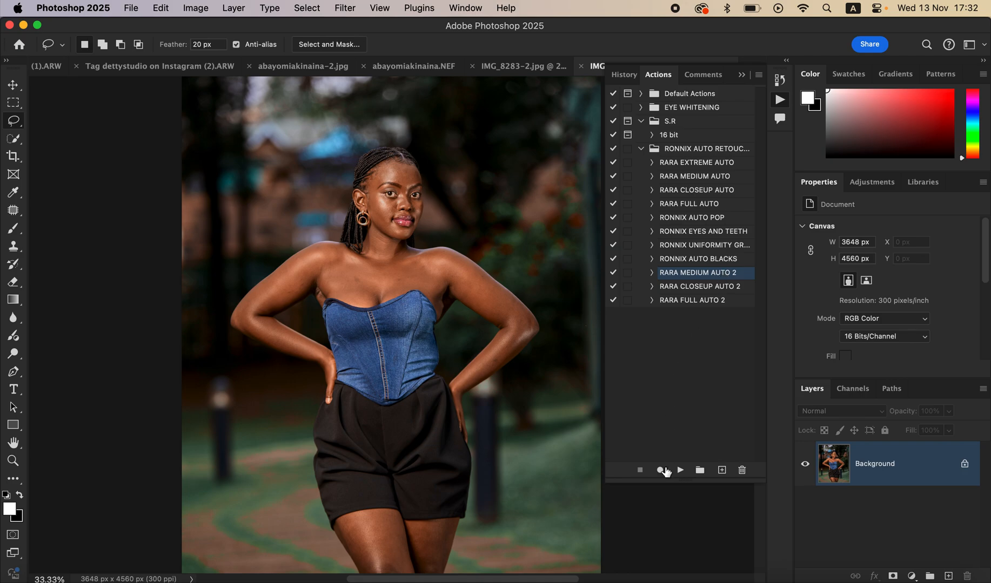
left_click(680, 471)
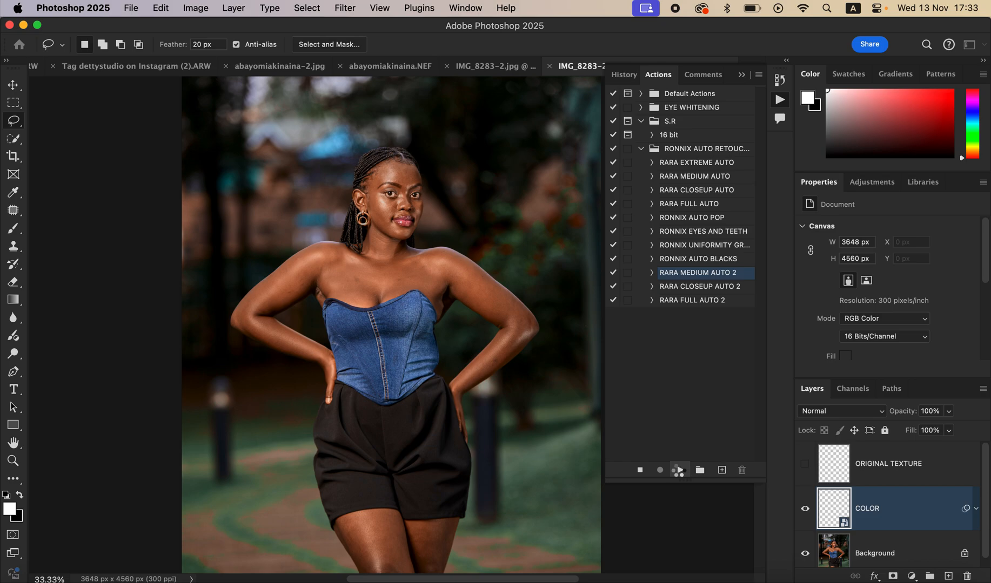
left_click(681, 471)
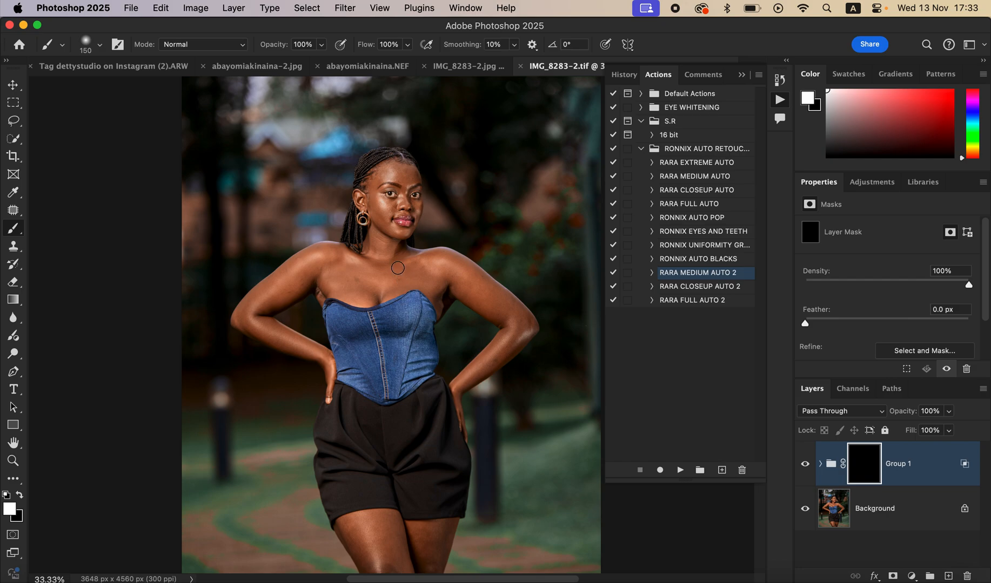
Paint white on the Group 1 mask over the chest, shoulders and arms, and compare the result with the group hidden
key("bracketright")
key("bracketright")
key("bracketright")
mouse_move(380, 253)
left_mouse_down()
mouse_move(389, 275)
mouse_move(400, 276)
mouse_move(459, 264)
mouse_move(451, 276)
mouse_move(520, 327)
mouse_move(453, 280)
mouse_move(417, 270)
mouse_move(353, 290)
mouse_move(314, 260)
mouse_move(245, 301)
left_mouse_up()
key("bracketleft")
key("bracketleft")
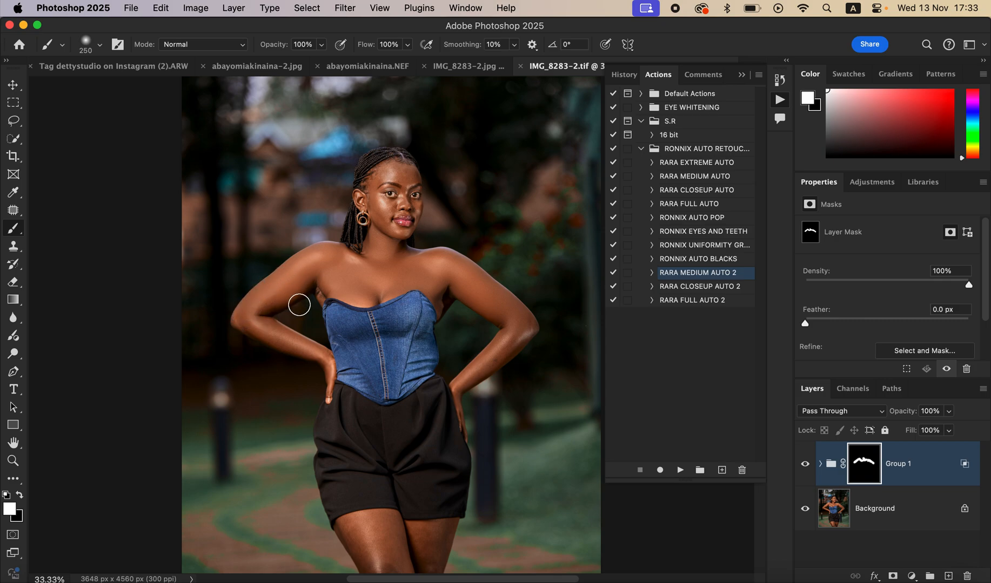
key("bracketleft")
key("bracketleft")
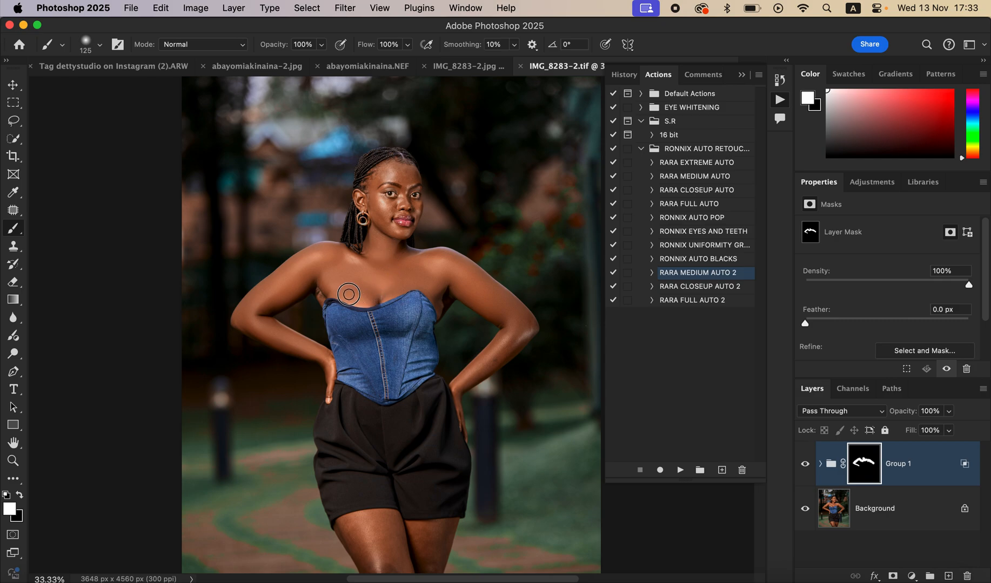
mouse_move(469, 293)
left_mouse_down()
mouse_move(497, 313)
mouse_move(492, 357)
mouse_move(463, 380)
mouse_move(504, 349)
mouse_move(515, 321)
mouse_move(491, 314)
left_mouse_up()
left_click(804, 466)
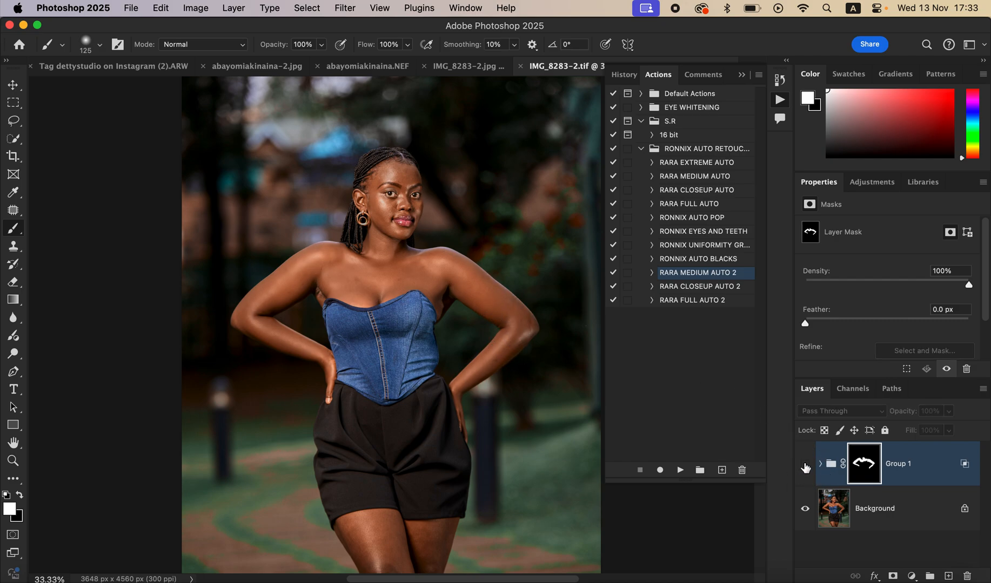
left_click(805, 465)
left_click(804, 465)
left_click(804, 465)
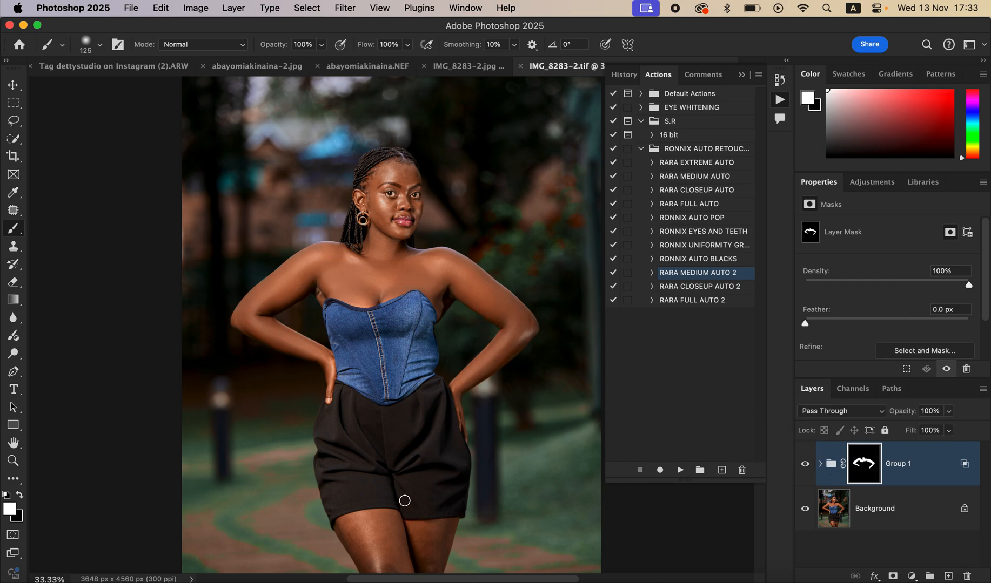
Reveal the retouch on the neck and face in the Group 1 mask, reducing the brush to 80 px
mouse_move(418, 179)
left_mouse_down()
mouse_move(391, 174)
mouse_move(396, 168)
mouse_move(379, 174)
mouse_move(414, 176)
mouse_move(372, 183)
mouse_move(382, 221)
left_mouse_up()
key("super+equal")
key("bracketleft")
key("bracketleft")
key("bracketleft")
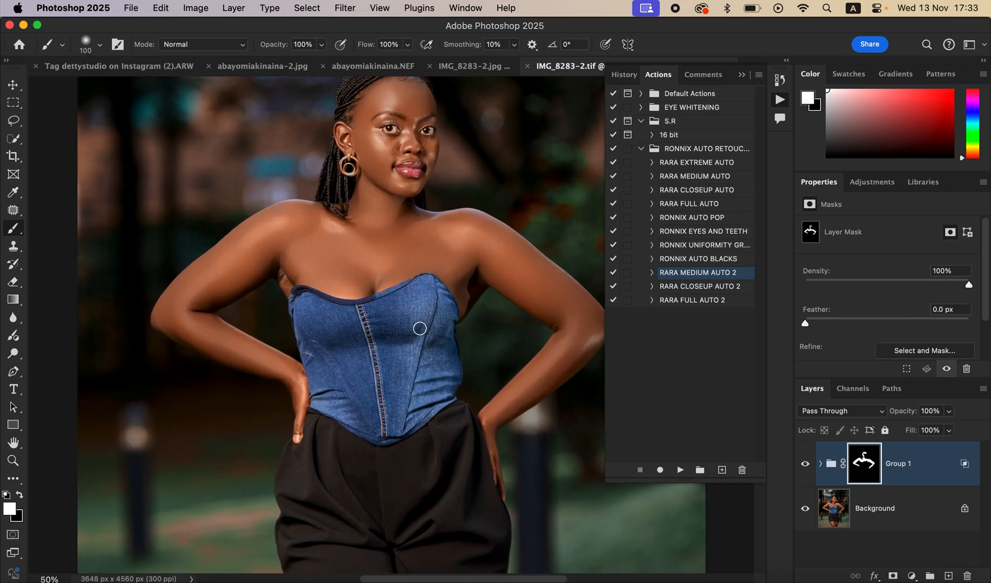
left_click_drag(390, 143, 400, 146)
Set the brush flow to 10% and dab the Group 1 mask along the edge of the cheek
left_click(409, 47)
left_click_drag(391, 69, 351, 64)
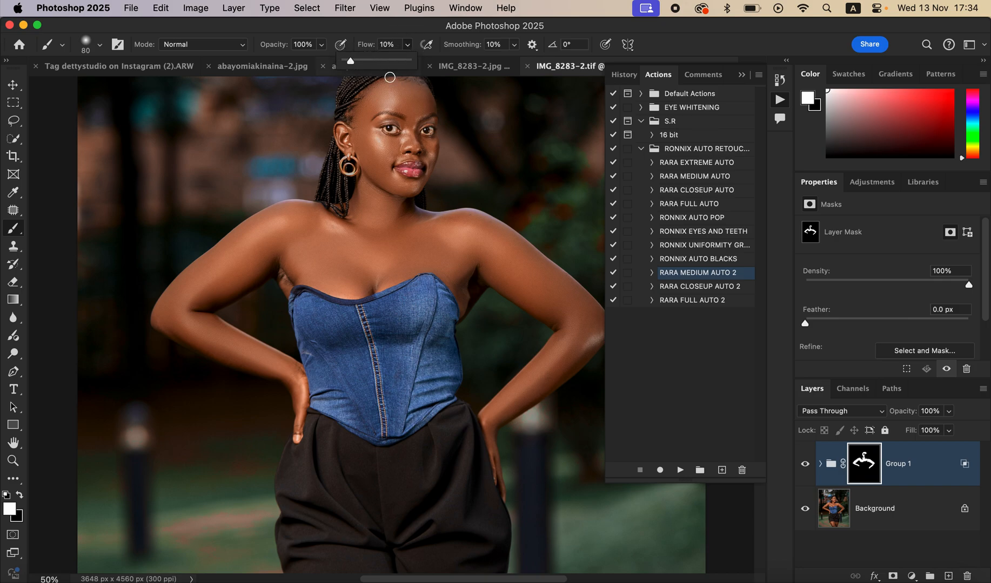
left_click(428, 148)
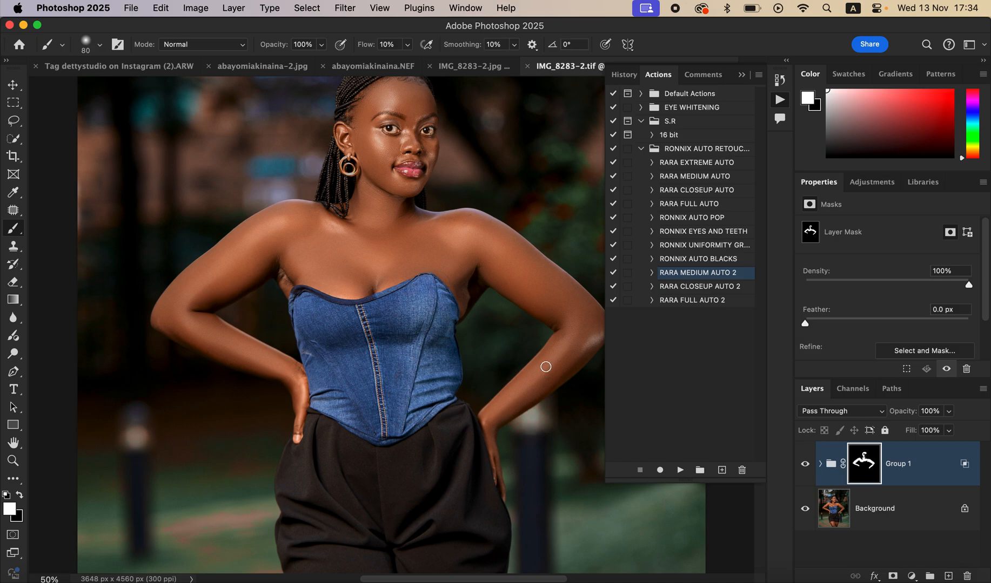
Paint the Group 1 mask white over both thighs with a 200 px brush at 100% flow
left_click_drag(459, 477, 456, 323)
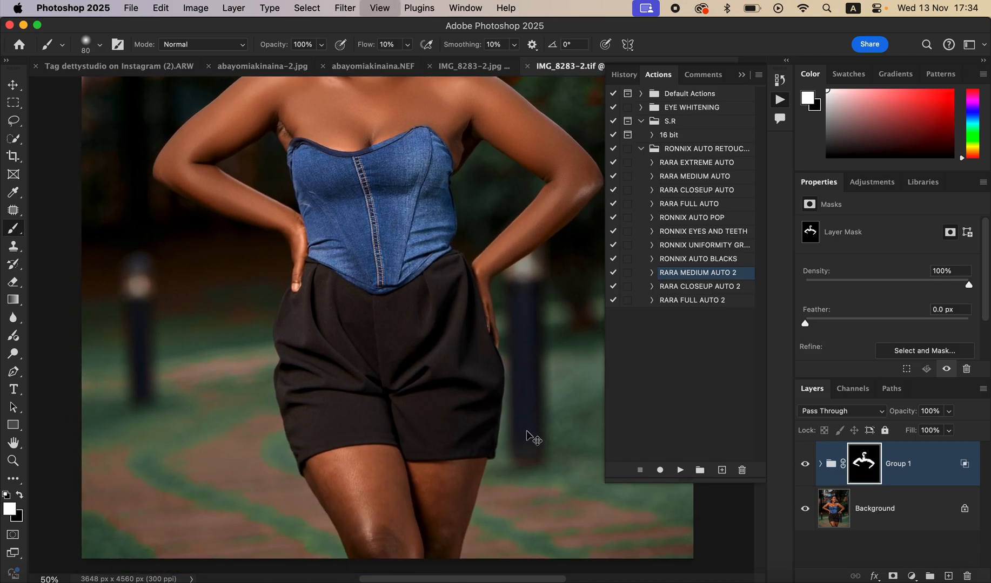
key("super+minus")
key("bracketright")
key("bracketright")
key("bracketright")
key("bracketright")
key("bracketright")
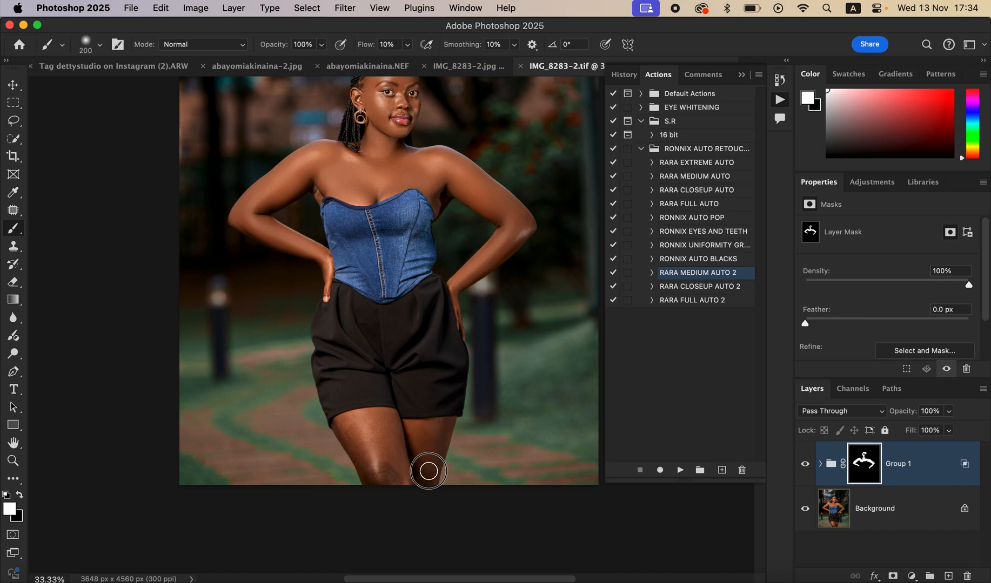
left_click(407, 45)
left_click_drag(408, 46, 468, 60)
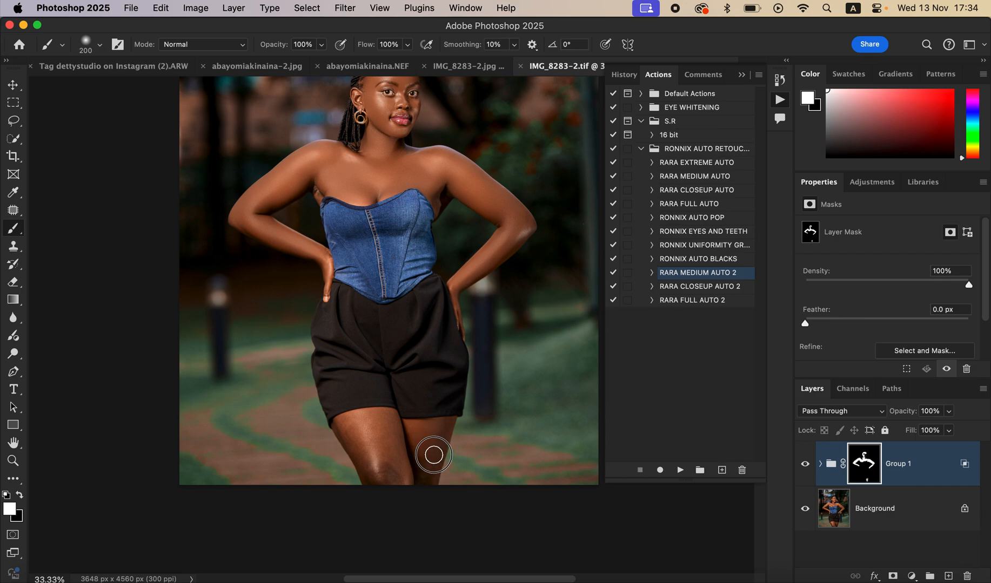
mouse_move(426, 474)
left_mouse_down()
mouse_move(377, 424)
mouse_move(390, 479)
mouse_move(361, 435)
mouse_move(354, 440)
mouse_move(375, 469)
mouse_move(347, 431)
mouse_move(362, 417)
mouse_move(389, 470)
mouse_move(383, 428)
mouse_move(427, 455)
mouse_move(433, 482)
mouse_move(416, 430)
mouse_move(427, 437)
mouse_move(429, 470)
mouse_move(382, 449)
mouse_move(361, 454)
left_mouse_up()
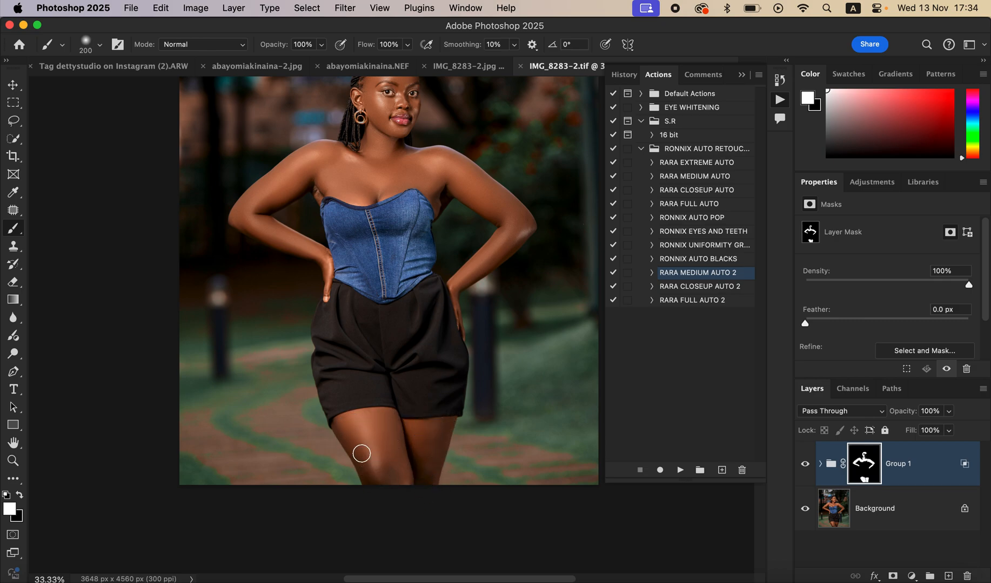
Compare the whole portrait with Group 1 hidden and shown
key("super+minus")
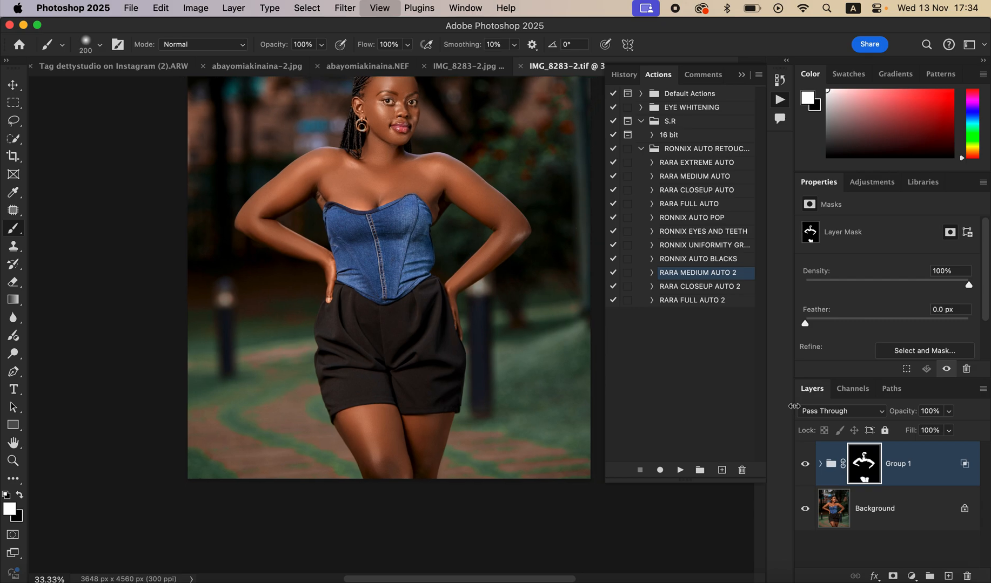
left_click(804, 466)
left_click(804, 467)
left_click(805, 466)
left_click(804, 466)
left_click(805, 467)
left_click(805, 466)
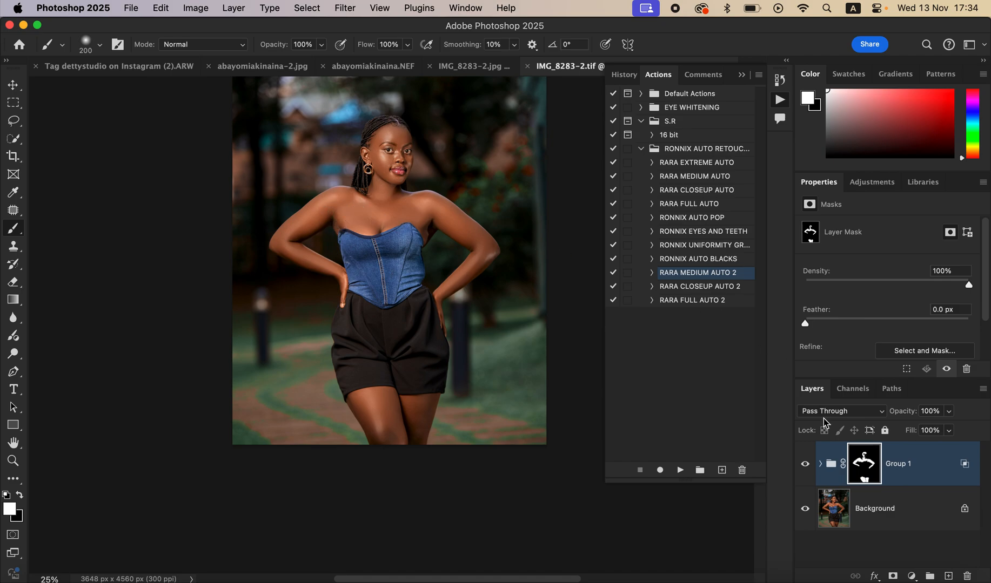
left_click(806, 467)
left_click(806, 467)
Set the opacity of Group 1 to 76% and check the skin retouch with the group hidden and shown
left_click(949, 412)
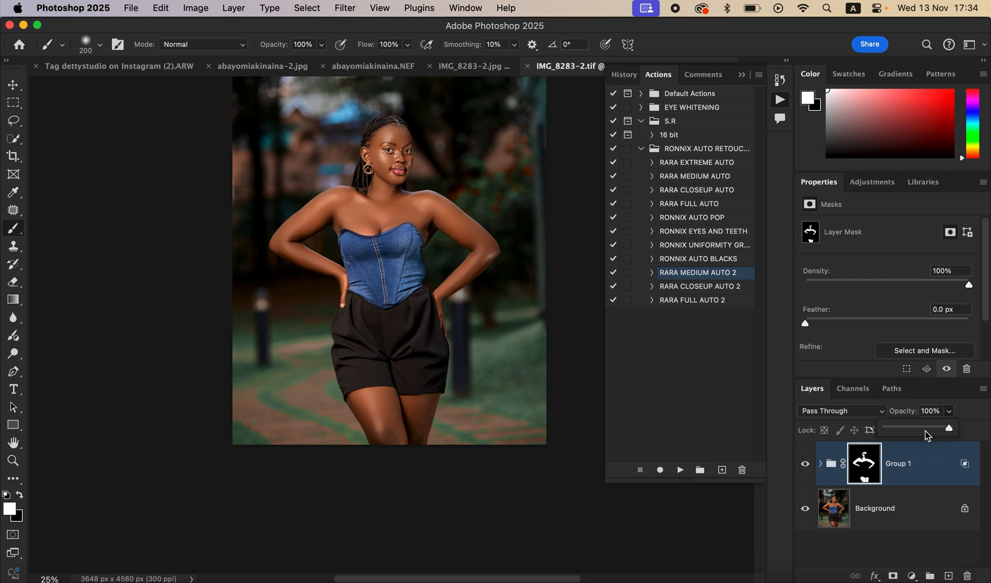
left_click(928, 427)
left_click_drag(931, 431, 935, 432)
left_click(805, 471)
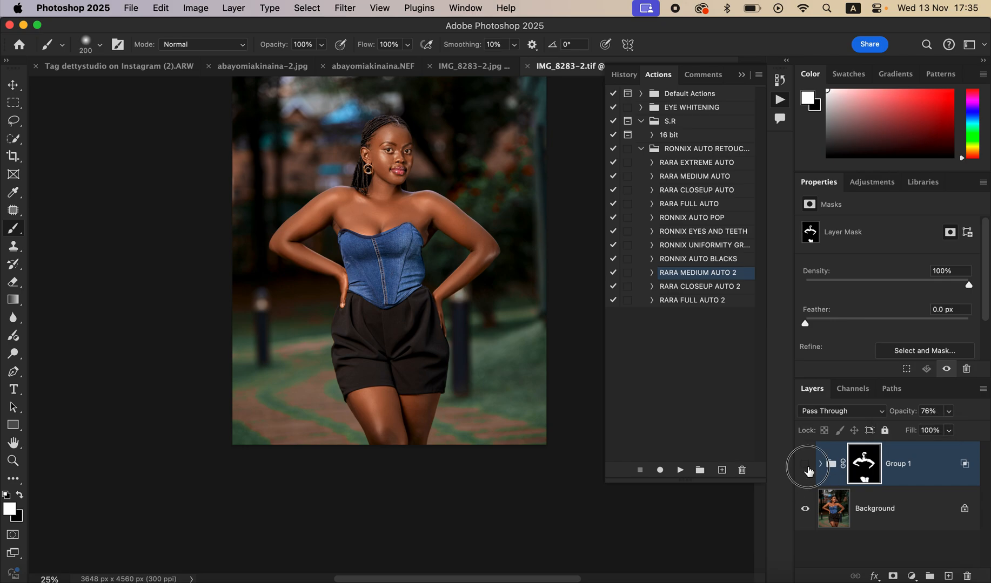
left_click(807, 470)
left_click(808, 470)
left_click(809, 471)
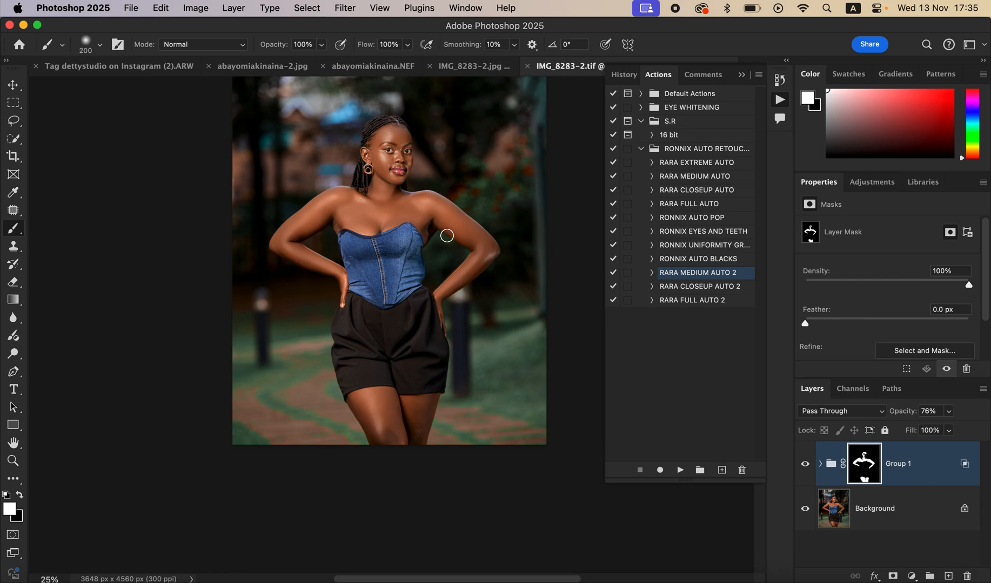
Inspect the High Pass radius of the ORIGINAL TEXTURE layer inside Group 1 without changing it, and collapse the group
key("super+equal")
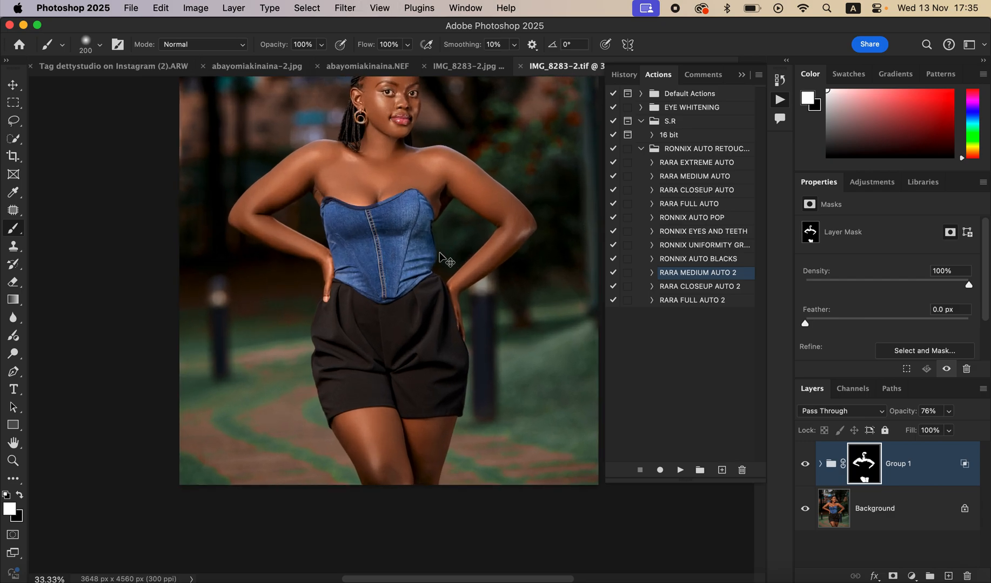
key("super+minus")
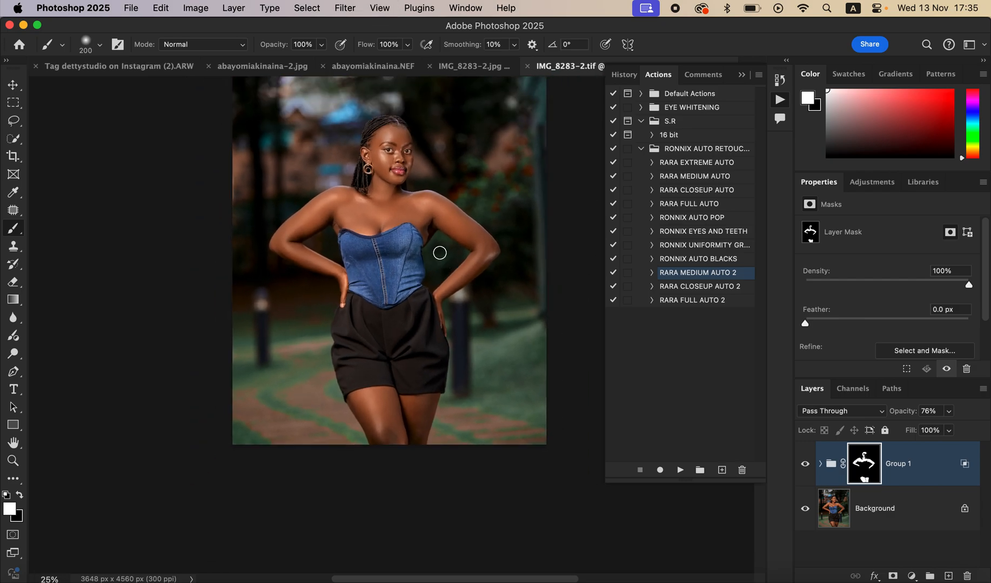
left_click(821, 469)
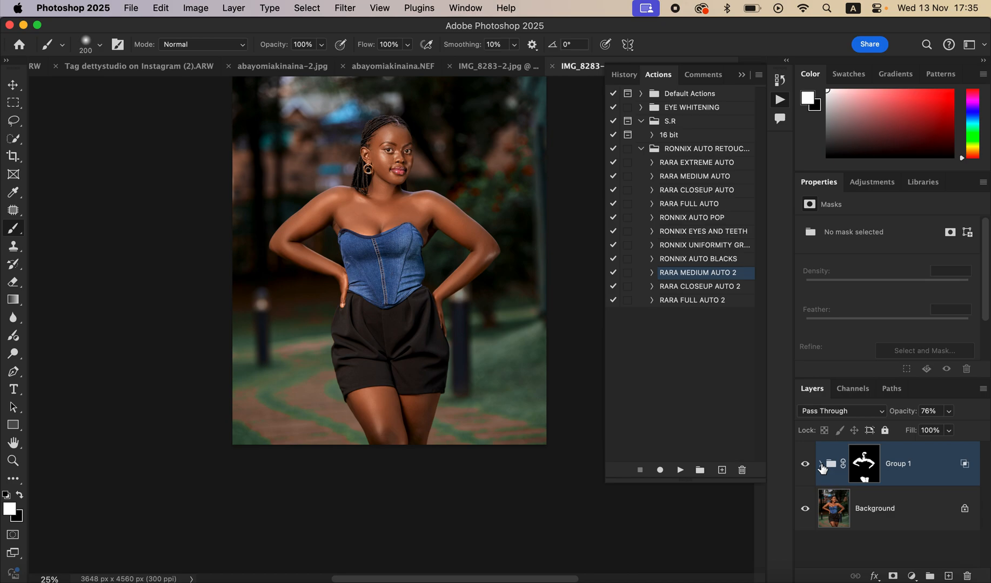
left_click(821, 466)
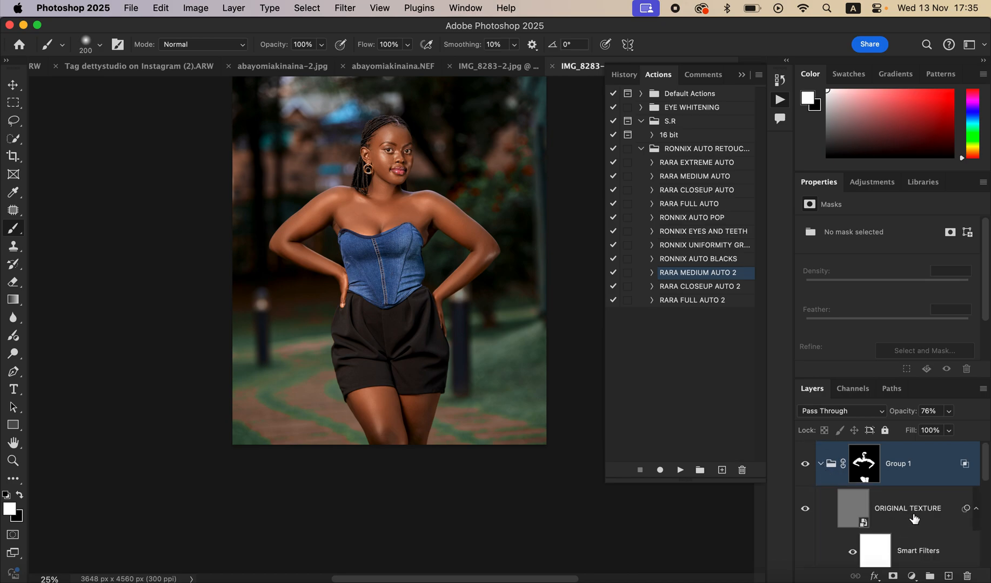
scroll(988, 483, "down", 2)
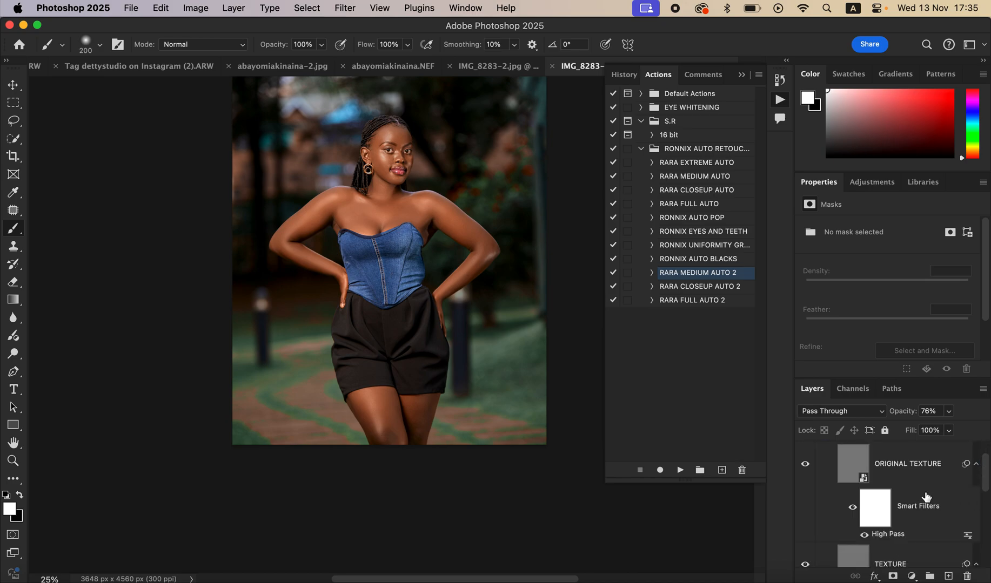
double_click(914, 539)
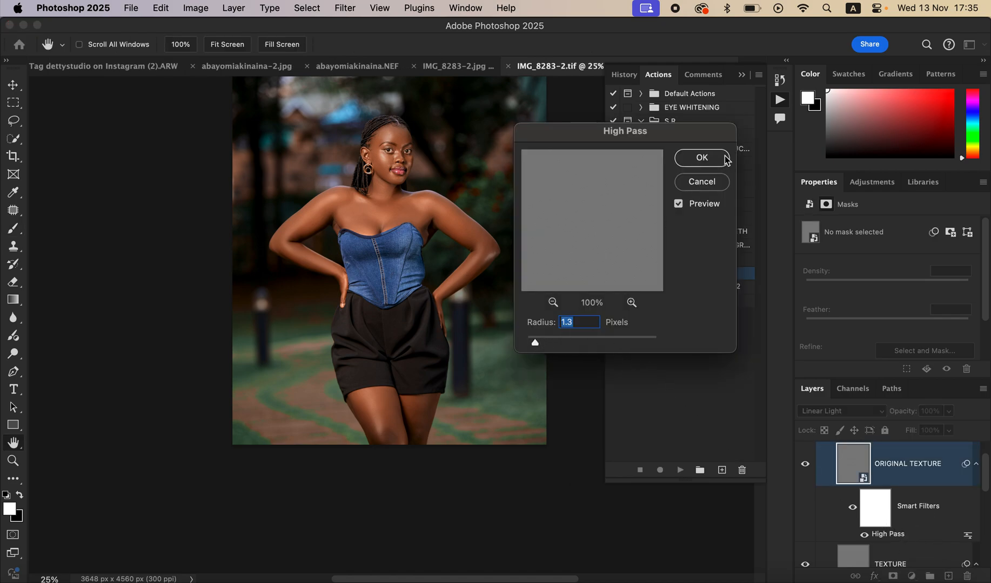
left_click(721, 183)
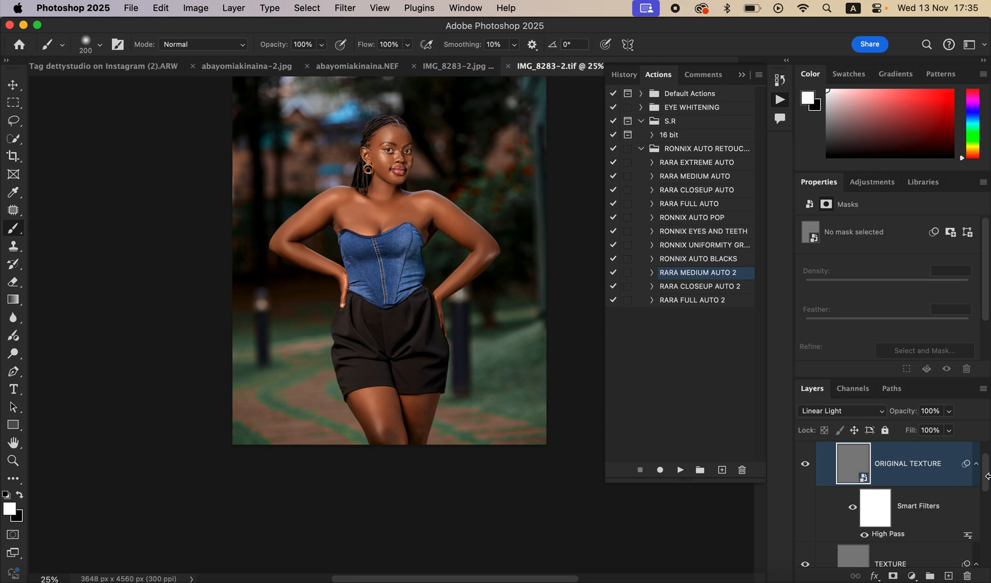
left_click_drag(985, 471, 985, 455)
left_click(820, 467)
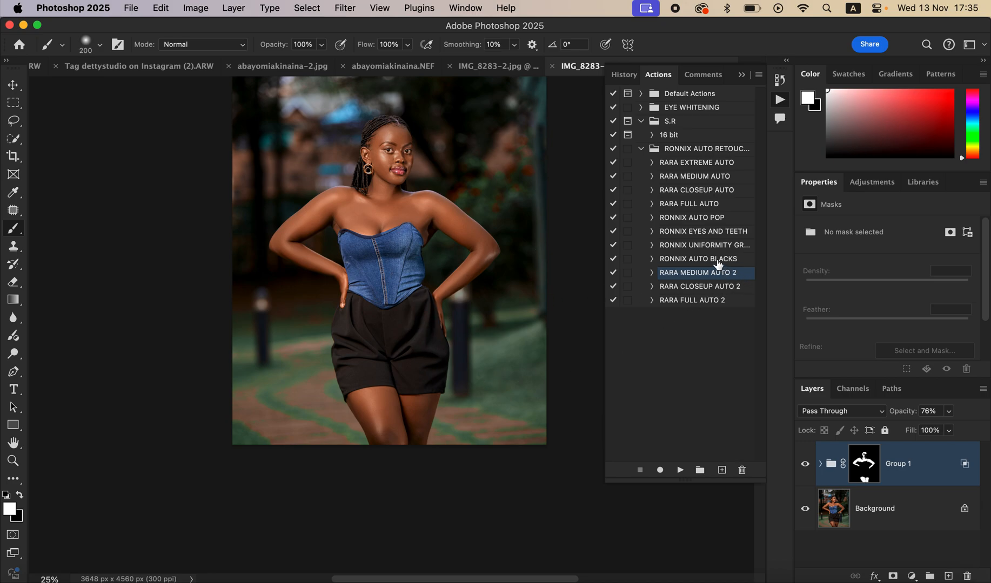
Run the RONNIX AUTO BLACKS action, collapse its layer group and compare the photo with the group hidden and shown
left_click(698, 260)
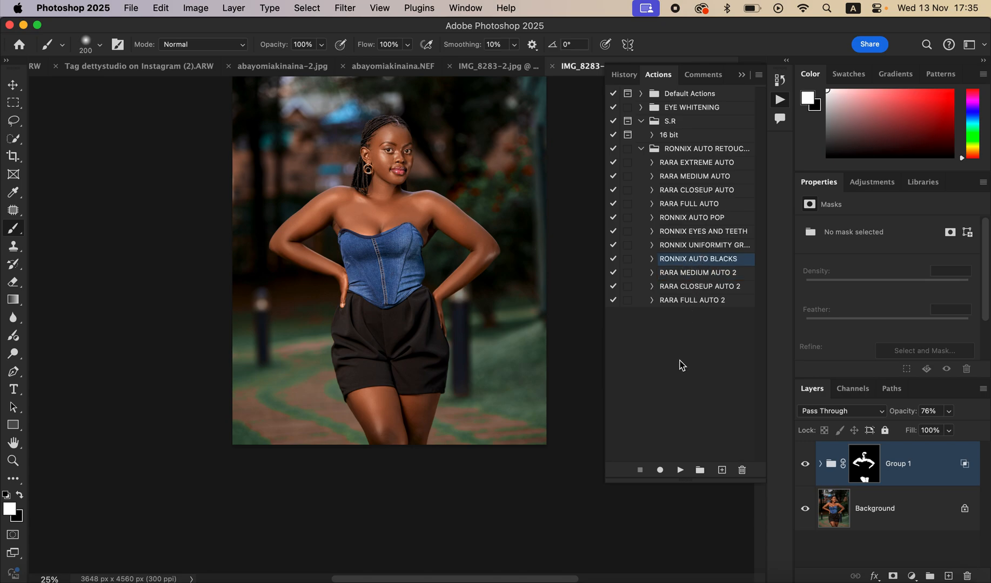
left_click(680, 470)
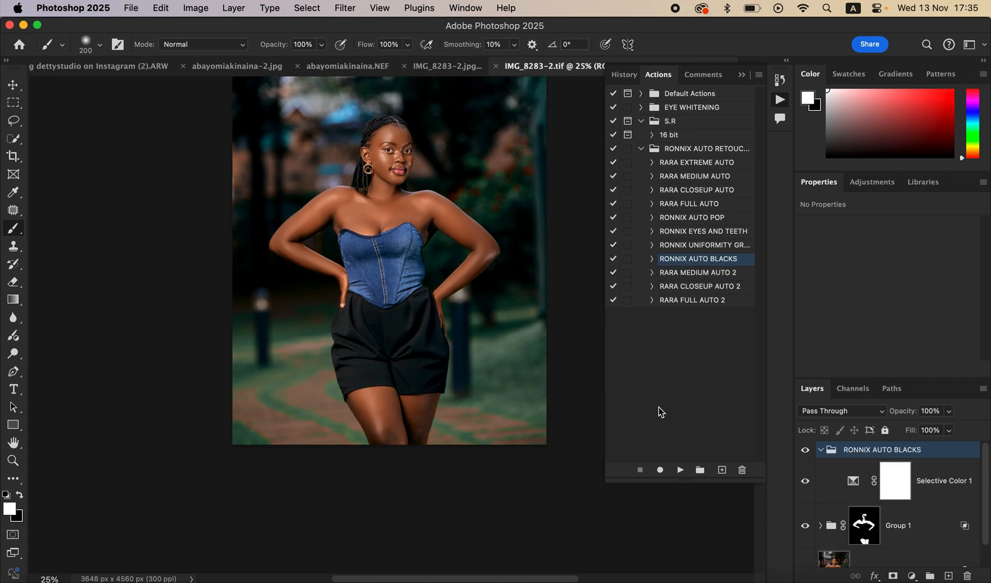
left_click(820, 450)
left_click(804, 454)
left_click(804, 454)
left_click(804, 454)
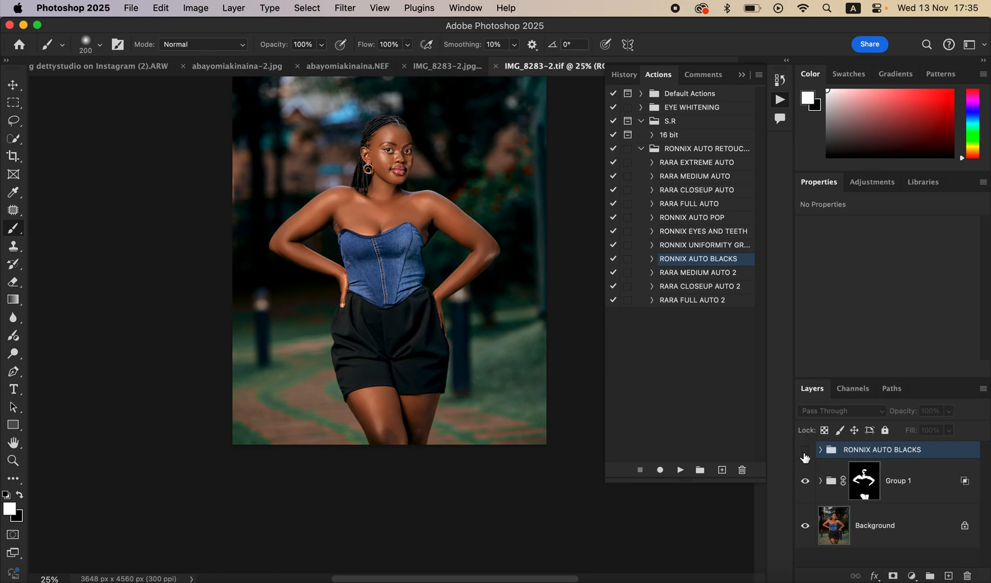
left_click(804, 453)
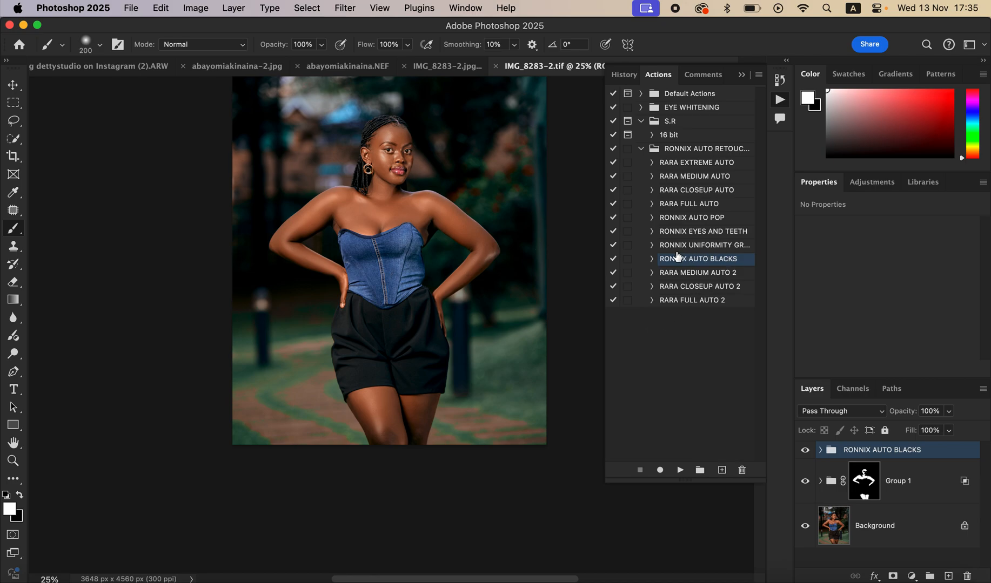
Run the RONNIX EYES AND TEETH action above the RONNIX AUTO BLACKS group
left_click(699, 232)
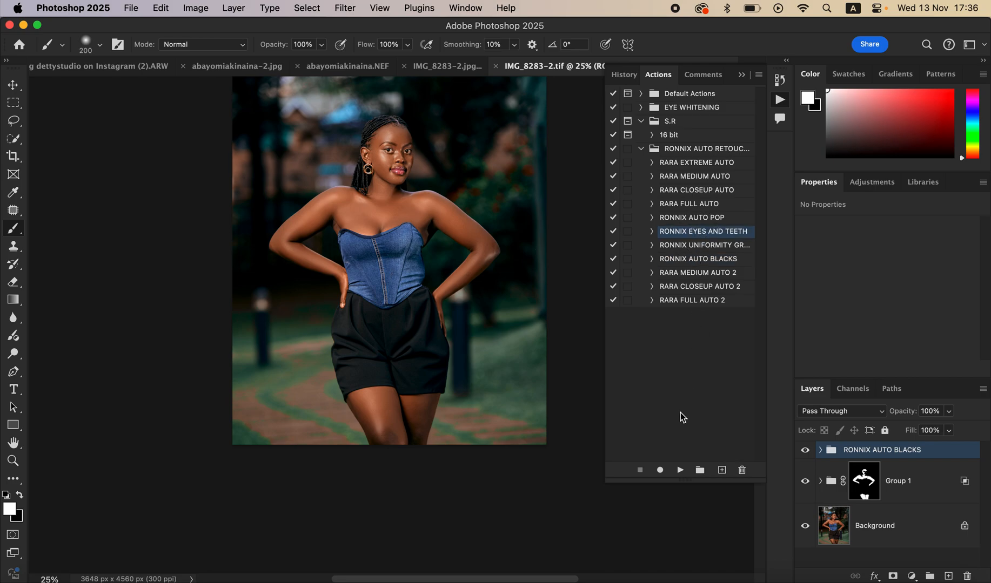
left_click(680, 471)
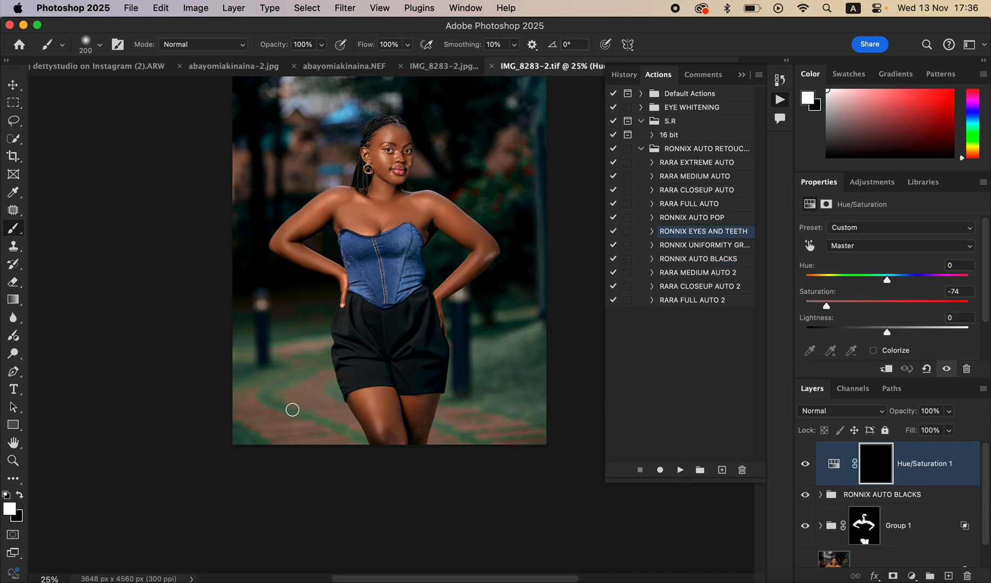
Paint over the whites of both eyes on the Hue/Saturation 1 mask with a 20 px white brush
key("super+equal")
key("super+equal")
key("super+equal")
key("super+equal")
key("super+equal")
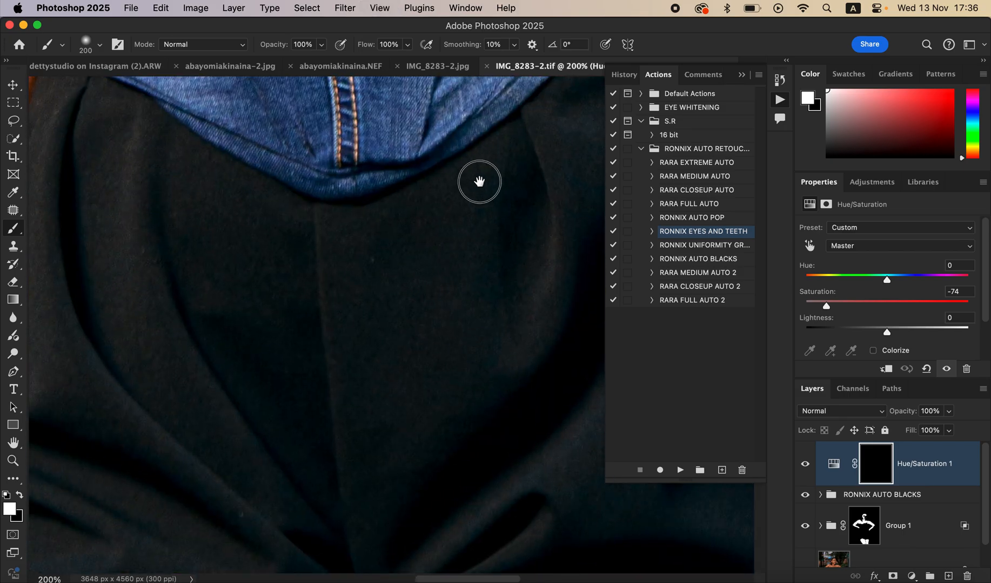
scroll(480, 183, "up", 20)
left_click_drag(472, 353, 446, 306)
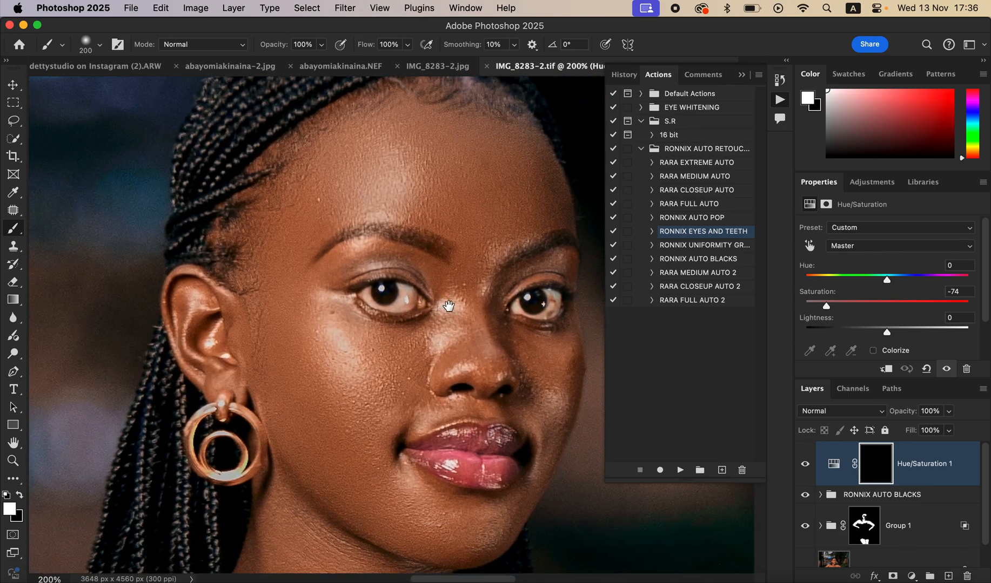
key("bracketleft")
key("bracketleft")
key("bracketleft")
key("bracketleft")
key("bracketleft")
key("bracketleft")
key("bracketleft")
key("bracketleft")
key("bracketleft")
key("bracketleft")
key("bracketleft")
key("bracketleft")
mouse_move(555, 308)
left_mouse_down()
mouse_move(520, 306)
mouse_move(550, 298)
left_mouse_up()
mouse_move(378, 301)
left_mouse_down()
mouse_move(362, 286)
mouse_move(397, 305)
mouse_move(408, 292)
mouse_move(400, 308)
mouse_move(399, 297)
mouse_move(368, 295)
left_mouse_up()
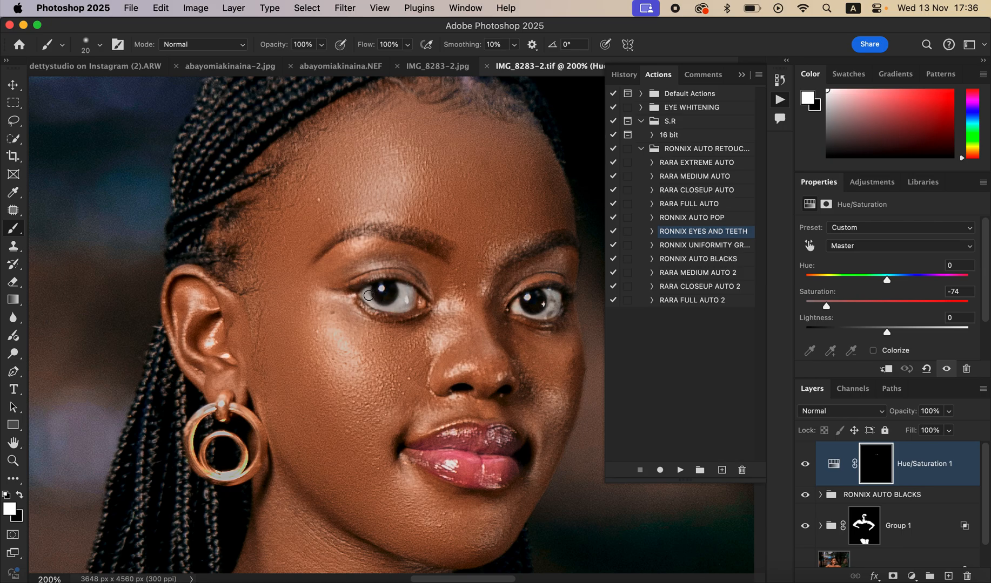
Lower the opacity of the Hue/Saturation 1 layer to 88% to soften the eye whitening
key("super+minus")
key("super+minus")
key("super+minus")
key("super+minus")
key("super+minus")
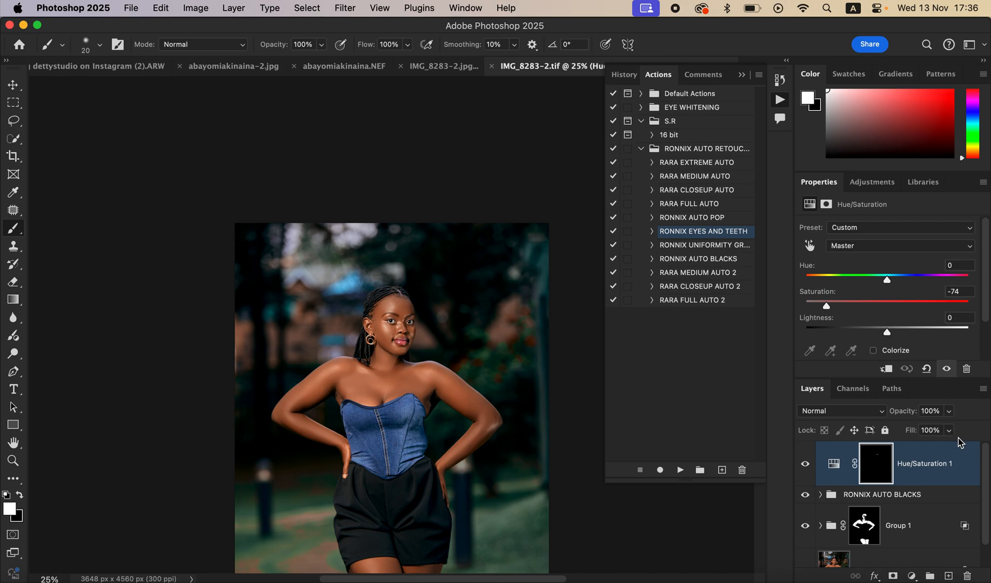
left_click(948, 411)
left_click_drag(947, 428, 942, 430)
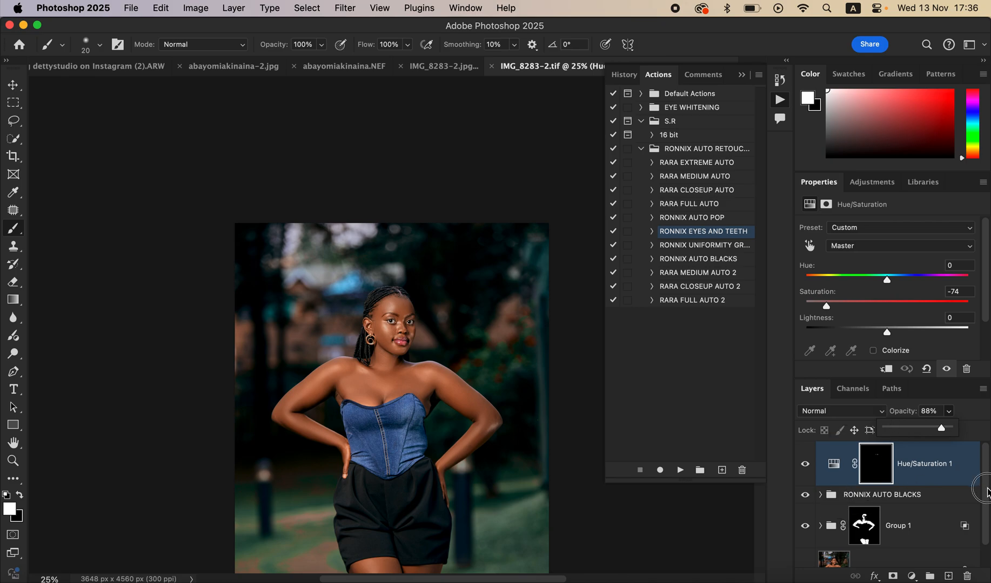
Compare the original photo with the full retouch by repeatedly isolating the Background layer and restoring all layers
scroll(977, 496, "down", 1)
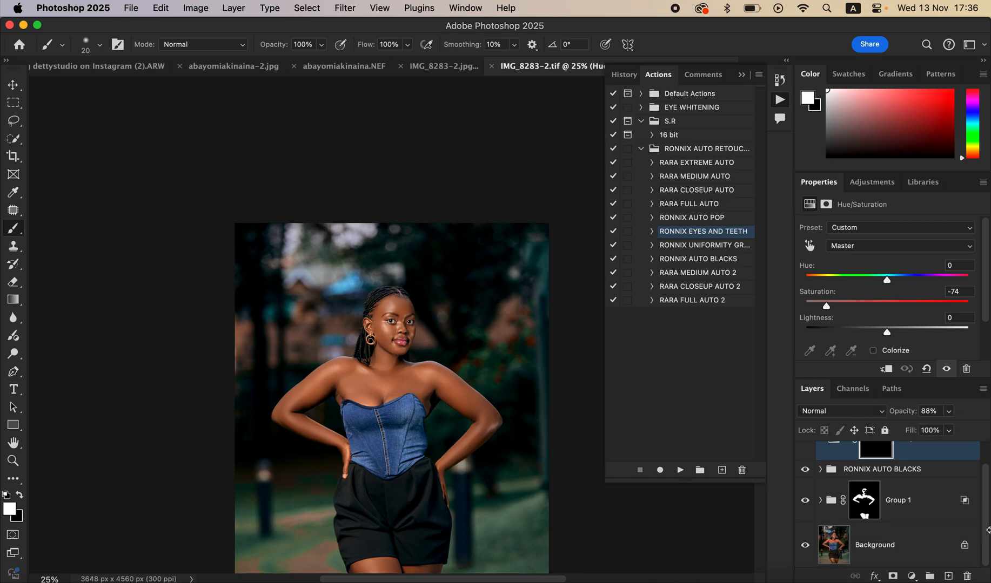
left_click(805, 549, "alt")
left_click(805, 548, "alt")
left_click(806, 549, "alt")
left_click(806, 549, "alt")
left_click(806, 548, "alt")
left_click(806, 550, "alt")
left_click(807, 550, "alt")
left_click(807, 550, "alt")
left_click(806, 550, "alt")
left_click(808, 550, "alt")
left_click(808, 550, "alt")
left_click(807, 549, "alt")
left_click(808, 551, "alt")
left_click(809, 551, "alt")
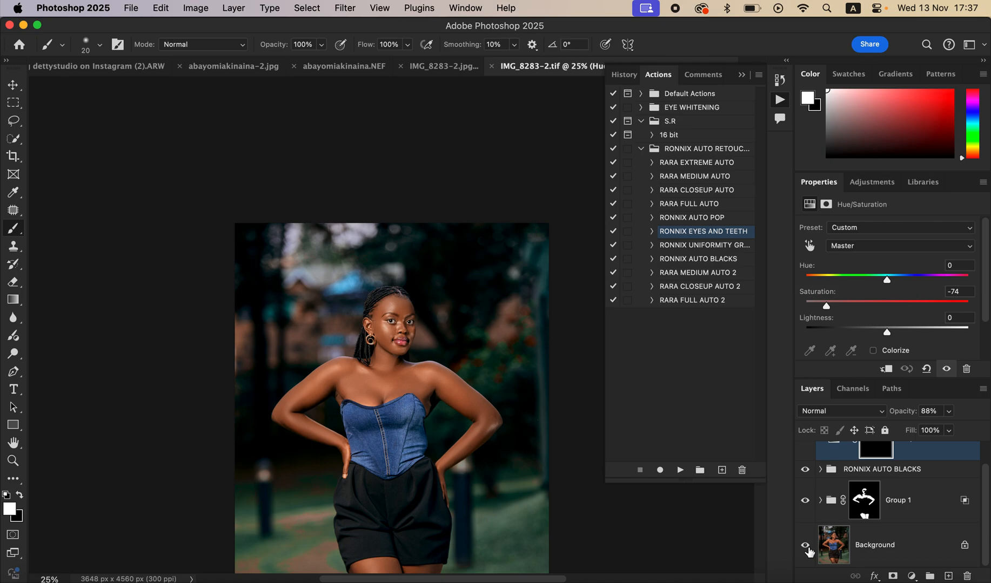
Look through the other open photos and switch to the NEF studio portrait of the woman with long dark hair
left_click(741, 74)
left_click(446, 68)
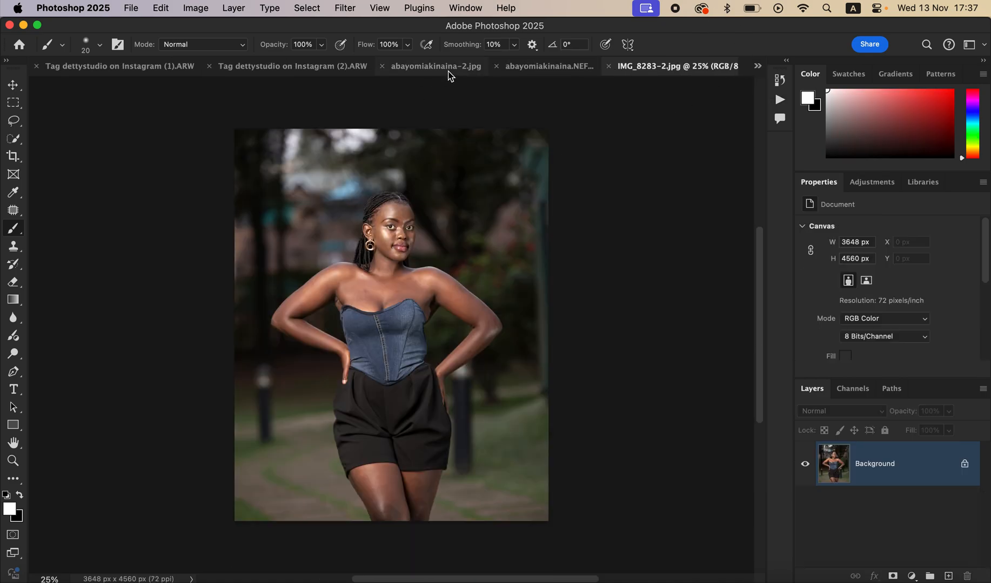
left_click(332, 70)
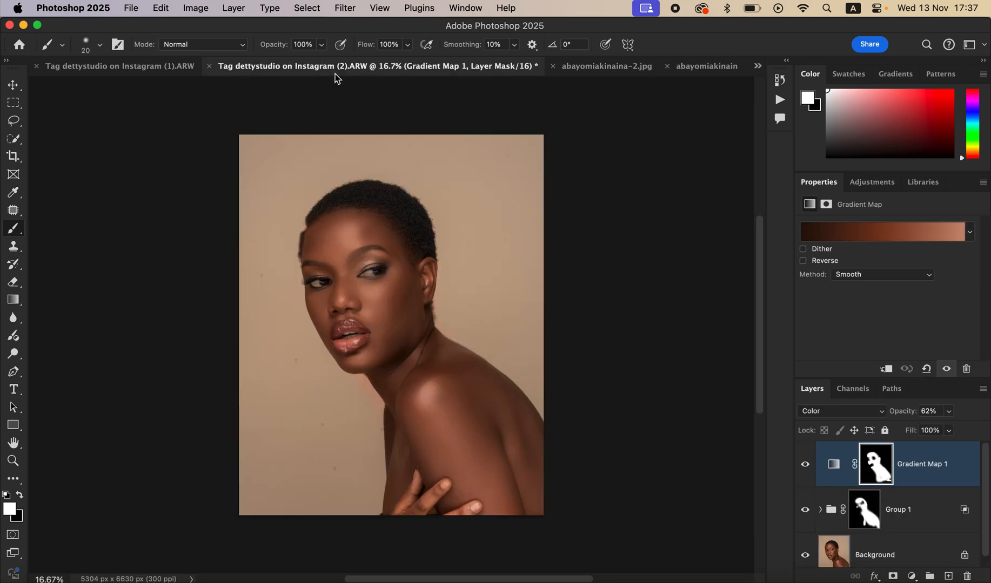
left_click(596, 71)
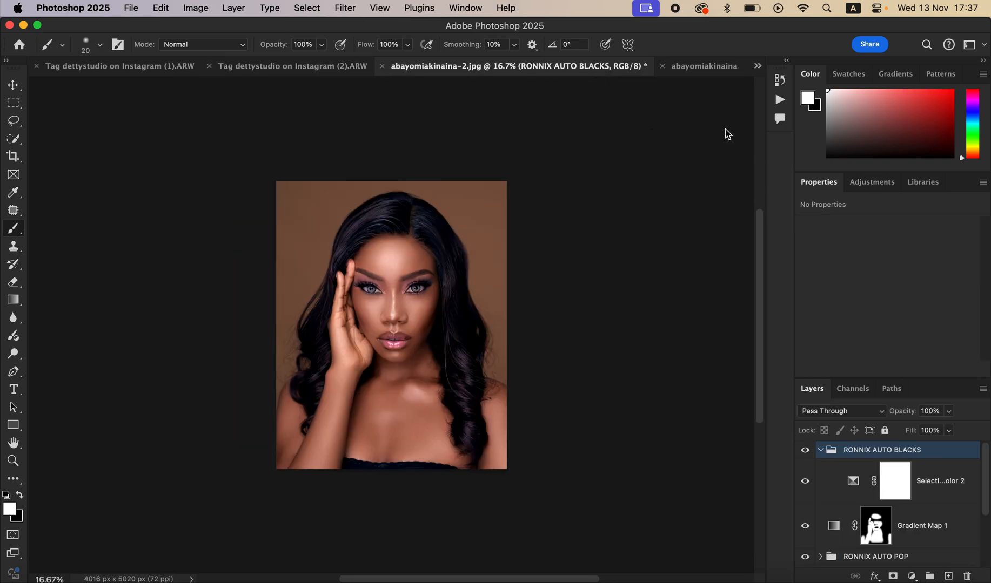
left_click(703, 65)
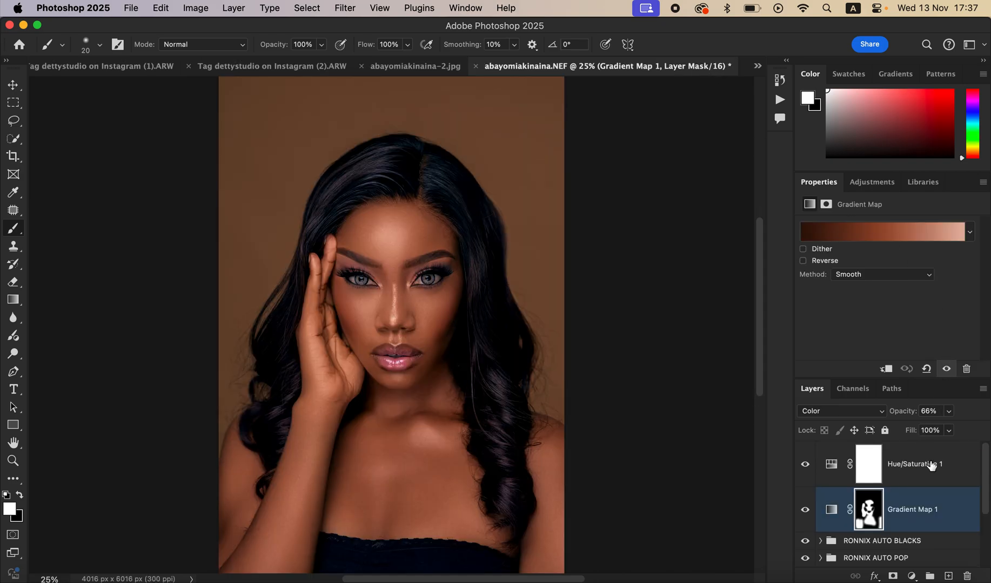
Delete the Hue/Saturation 1, Gradient Map 1, RONNIX AUTO BLACKS, RONNIX AUTO POP and Group 1 layers, keeping only the Background
left_click_drag(950, 469, 968, 576)
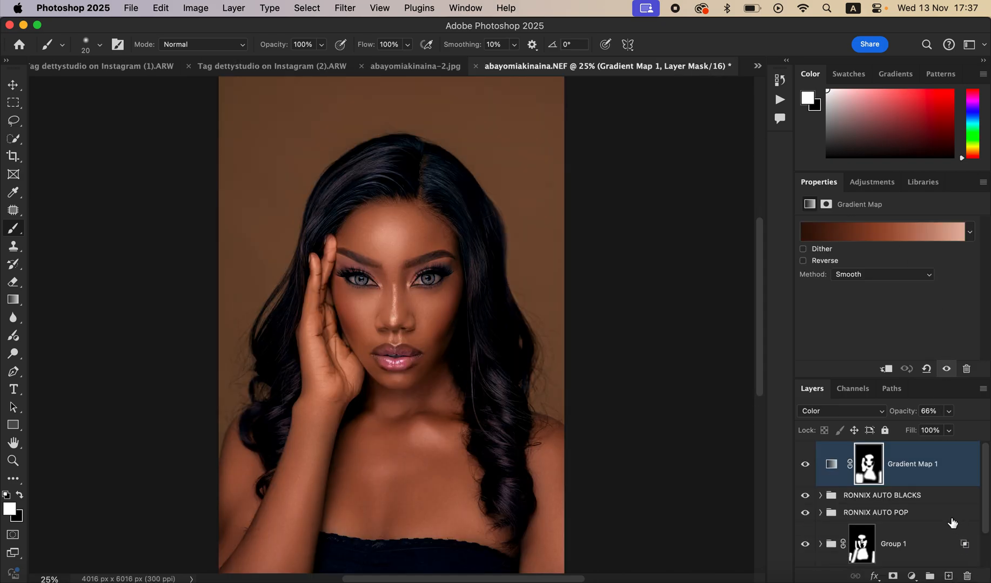
left_click(955, 519, "shift")
left_click(944, 542, "shift")
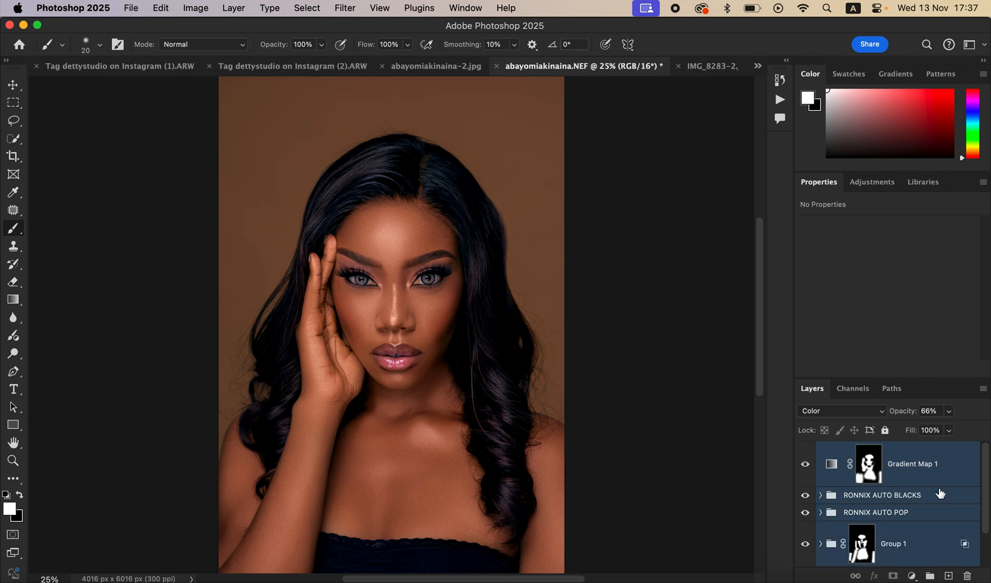
key("Delete")
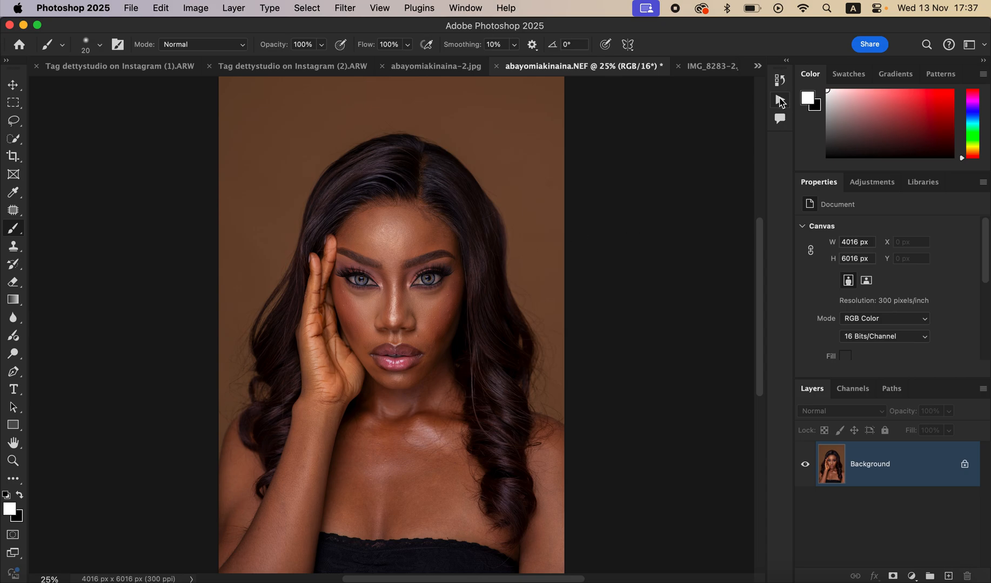
Run the RARA CLOSEUP AUTO 2 action on the Background of the studio portrait
left_click(780, 101)
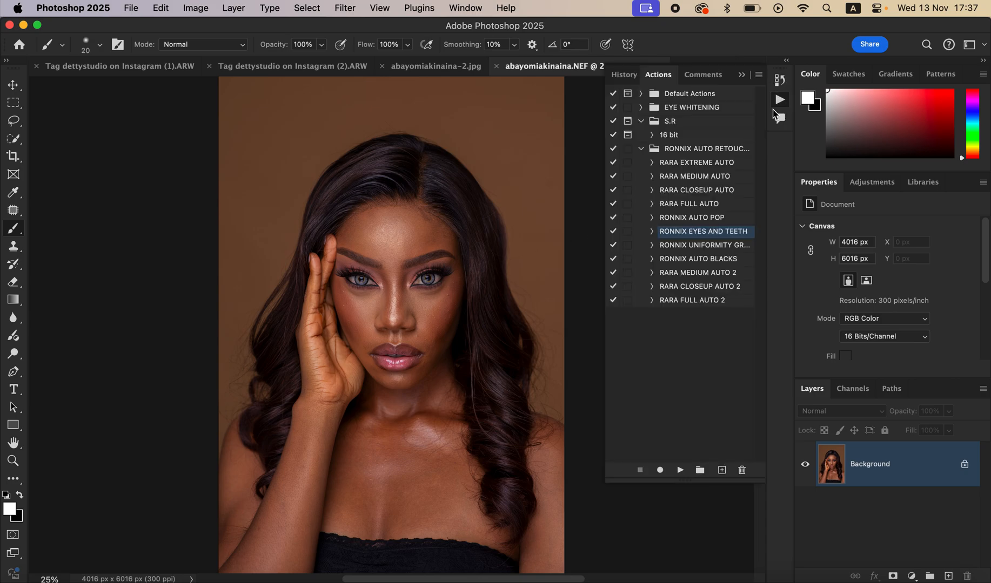
left_click(718, 288)
left_click(680, 472)
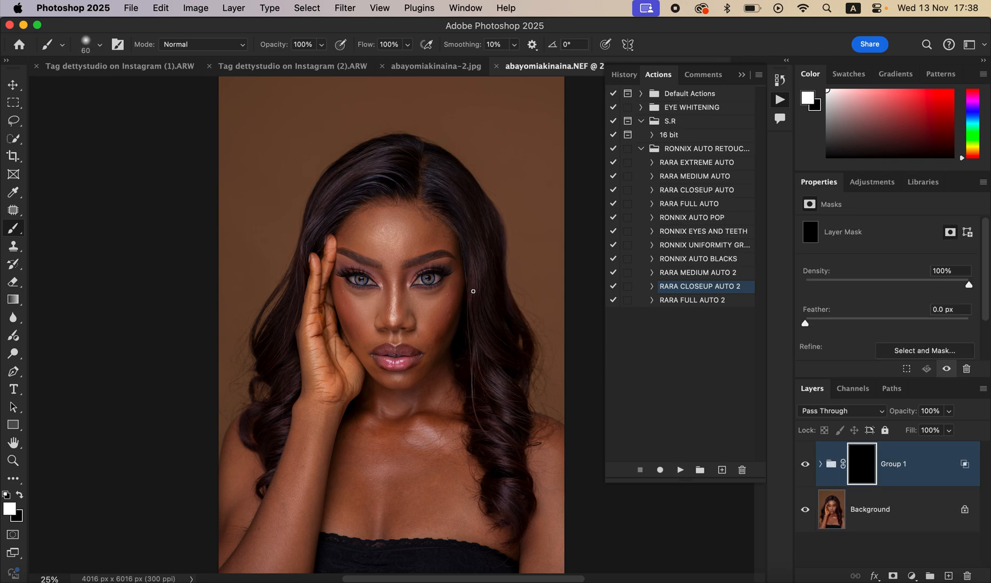
Paint white on the Group 1 mask over the forehead, cheeks and rest of the face, adapting the brush size to each area
key("bracketright")
key("bracketright")
key("bracketright")
key("bracketright")
key("bracketright")
key("bracketright")
key("bracketright")
key("bracketright")
key("bracketright")
key("bracketright")
key("bracketright")
key("bracketright")
key("bracketright")
key("bracketright")
key("bracketright")
key("bracketright")
key("bracketright")
key("bracketright")
key("bracketright")
key("bracketright")
left_click(405, 234)
mouse_move(406, 234)
left_mouse_down()
mouse_move(380, 225)
mouse_move(394, 222)
mouse_move(403, 240)
left_mouse_up()
key("bracketleft")
key("bracketleft")
key("bracketleft")
left_click_drag(437, 304, 435, 341)
mouse_move(361, 317)
left_mouse_down()
mouse_move(343, 299)
mouse_move(367, 329)
left_mouse_up()
key("bracketleft")
key("bracketleft")
key("bracketleft")
key("bracketleft")
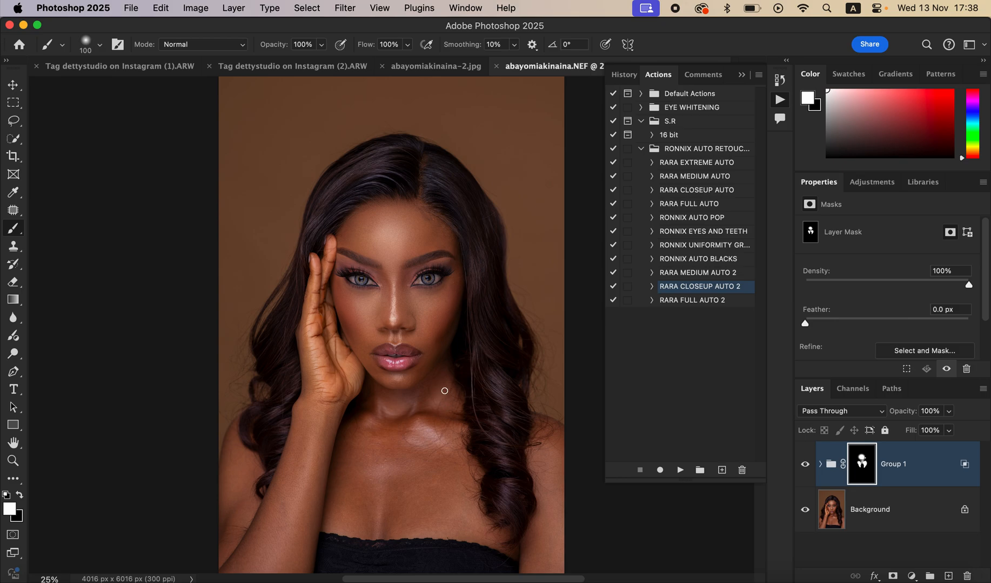
Extend the Group 1 mask over the chest, shoulders and arms with a 600 px white brush, and touch up the forehead
key("bracketright")
key("bracketright")
key("bracketright")
key("bracketright")
key("bracketright")
key("bracketright")
key("bracketright")
key("bracketright")
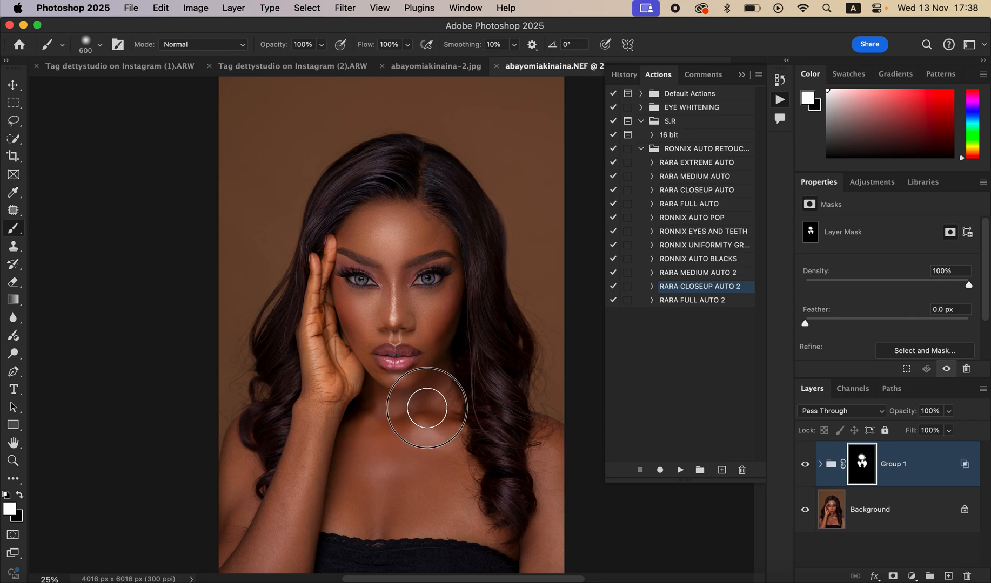
mouse_move(461, 485)
left_mouse_down()
mouse_move(471, 524)
mouse_move(546, 464)
mouse_move(548, 542)
mouse_move(353, 492)
mouse_move(301, 491)
left_mouse_up()
mouse_move(274, 558)
left_mouse_down()
mouse_move(274, 543)
mouse_move(269, 556)
left_mouse_up()
left_click_drag(240, 498, 233, 516)
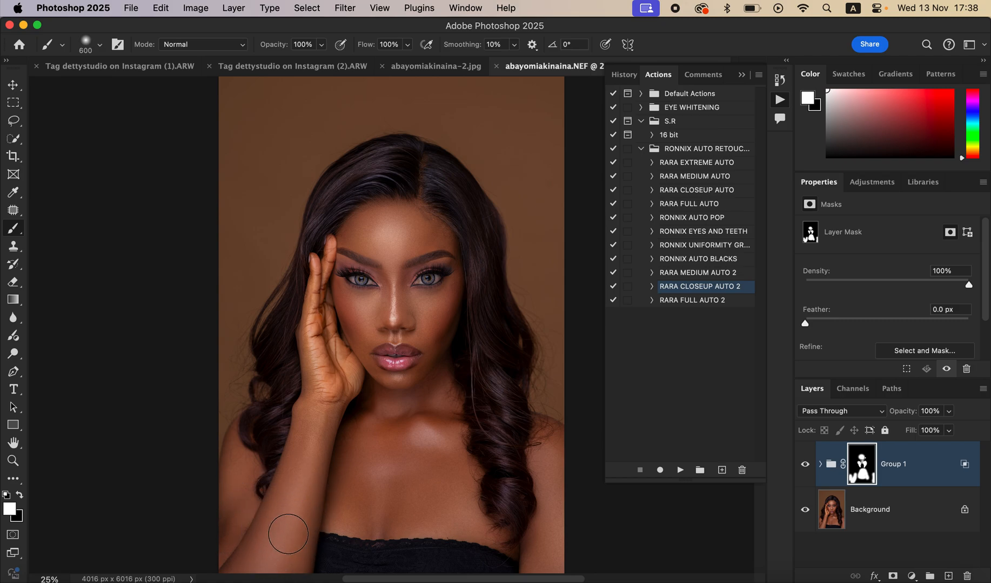
left_click(404, 227)
Compare the skin retouch with Group 1 hidden and shown
left_click(806, 465)
left_click(806, 465)
left_click(806, 465)
left_click(806, 465)
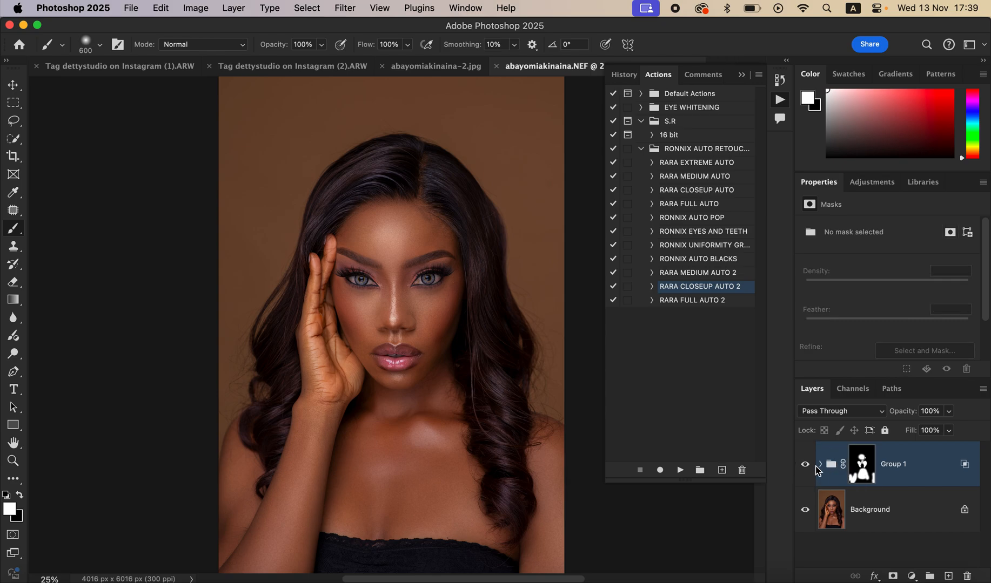
double_click(818, 471)
left_click(936, 160)
left_click(806, 466)
left_click(806, 466)
Run the RONNIX EYES AND TEETH action and paint over the whites of both eyes on its mask with a 60 px white brush
left_click(700, 232)
left_click(680, 470)
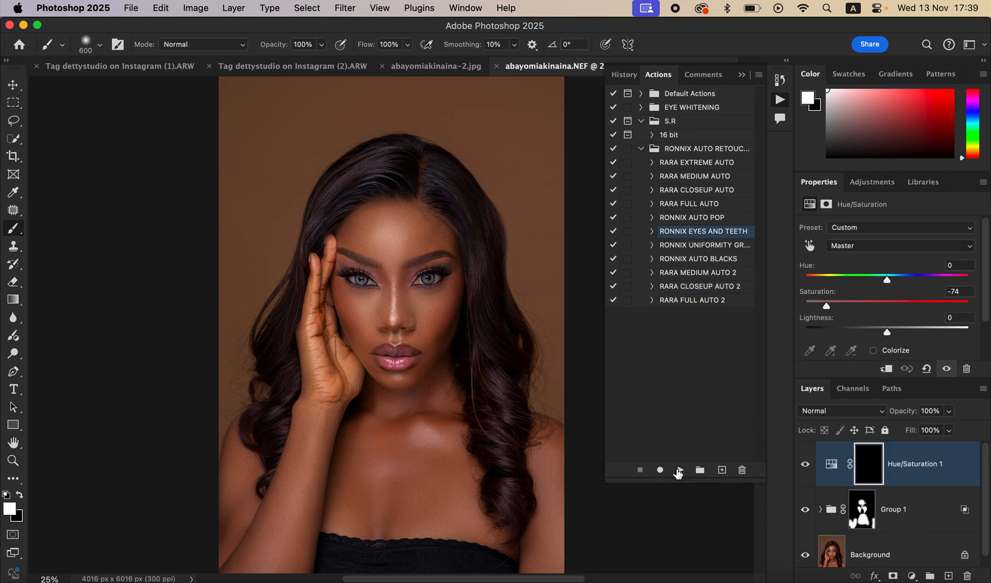
key("super+equal")
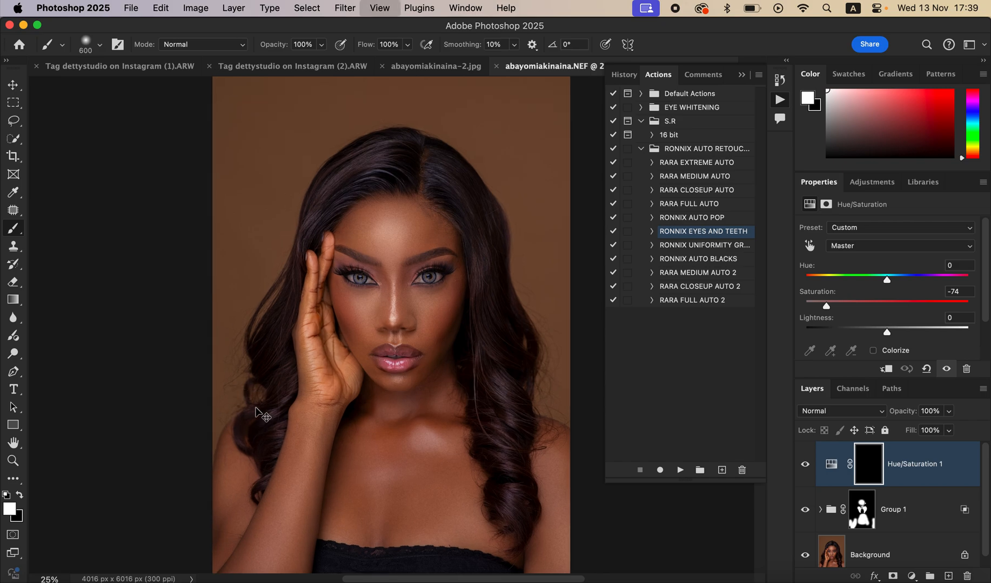
key("super+equal")
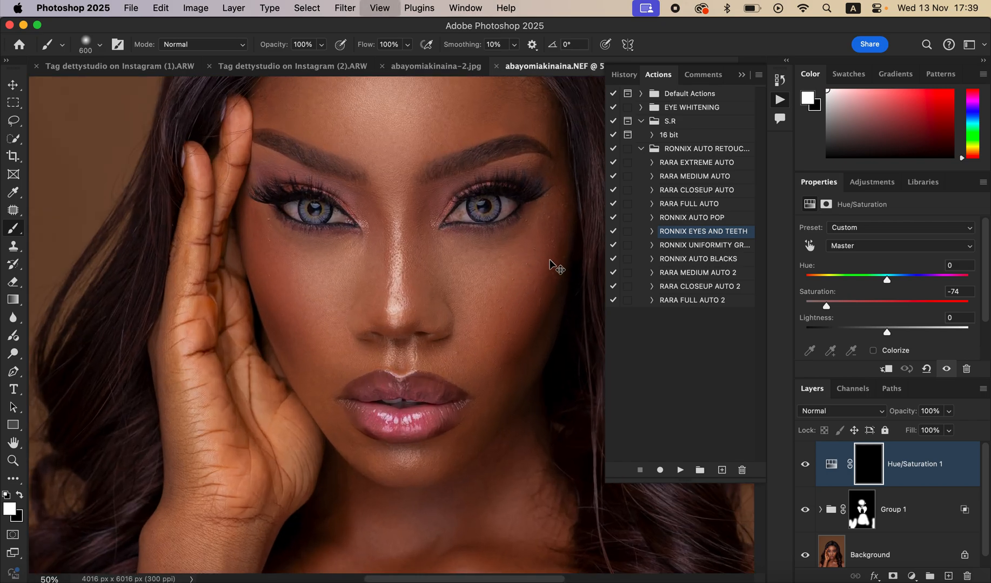
key("bracketleft")
key("bracketleft")
key("bracketleft")
key("bracketleft")
key("bracketleft")
key("bracketleft")
key("bracketleft")
key("bracketleft")
key("bracketleft")
key("bracketleft")
key("bracketleft")
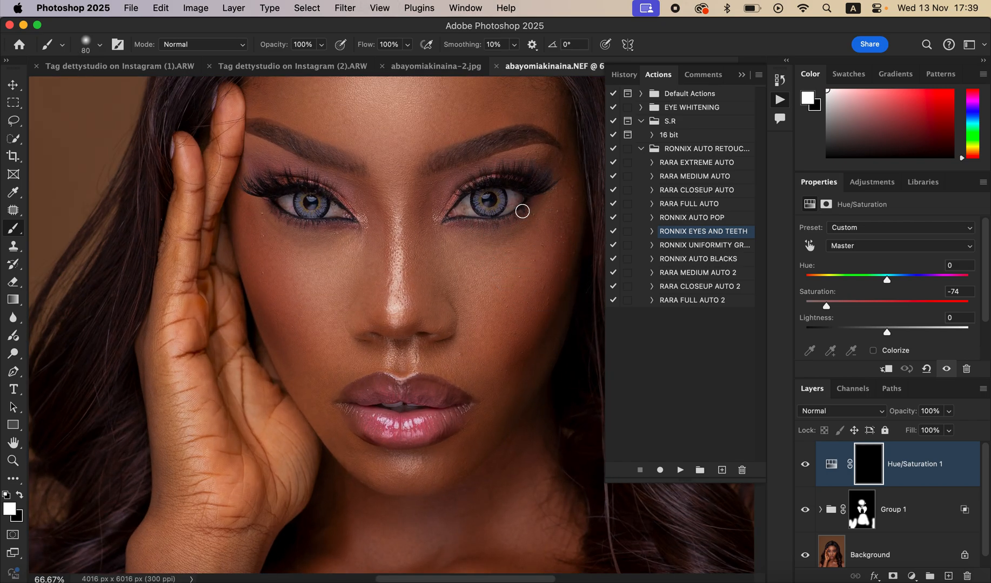
key("bracketleft")
mouse_move(470, 202)
left_mouse_down()
mouse_move(466, 212)
mouse_move(507, 202)
left_mouse_up()
mouse_move(307, 221)
left_mouse_down()
mouse_move(288, 197)
mouse_move(293, 209)
mouse_move(332, 211)
mouse_move(281, 203)
left_mouse_up()
key("super+minus")
key("super+minus")
key("super+minus")
key("super+minus")
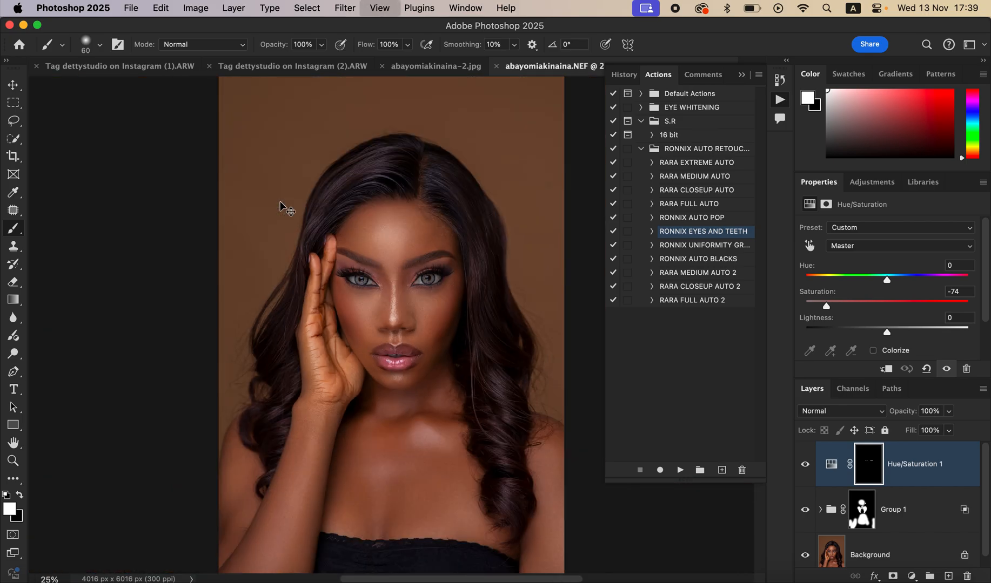
key("super+plus")
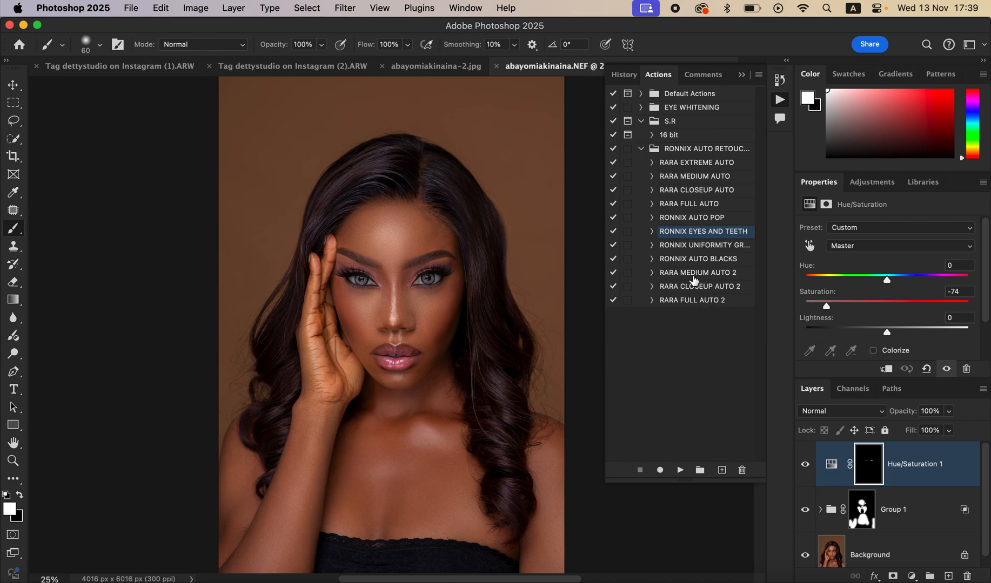
Run the RONNIX AUTO BLACKS action, collapse its group and compare the studio portrait with the group hidden and shown
left_click(703, 245)
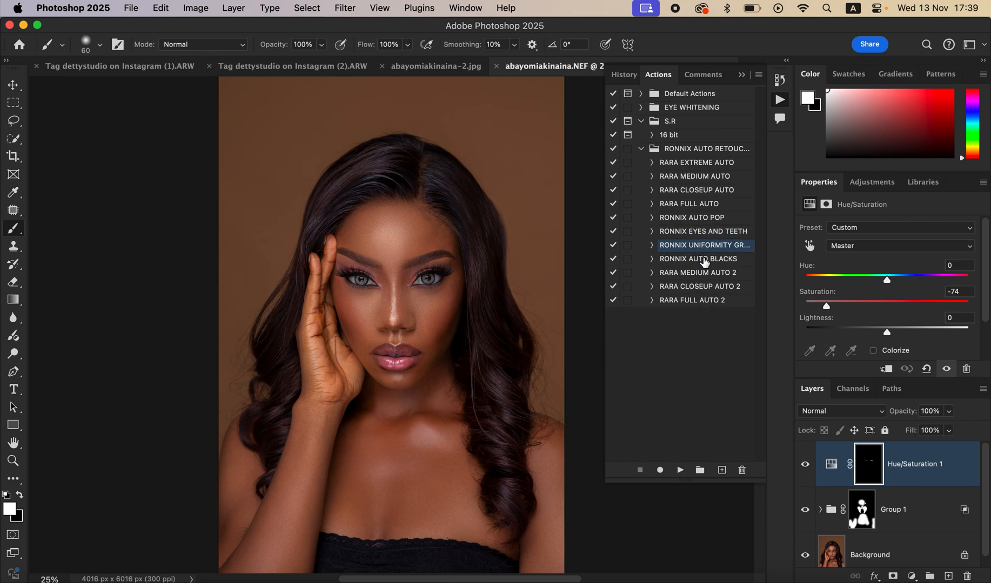
left_click(701, 261)
left_click(679, 473)
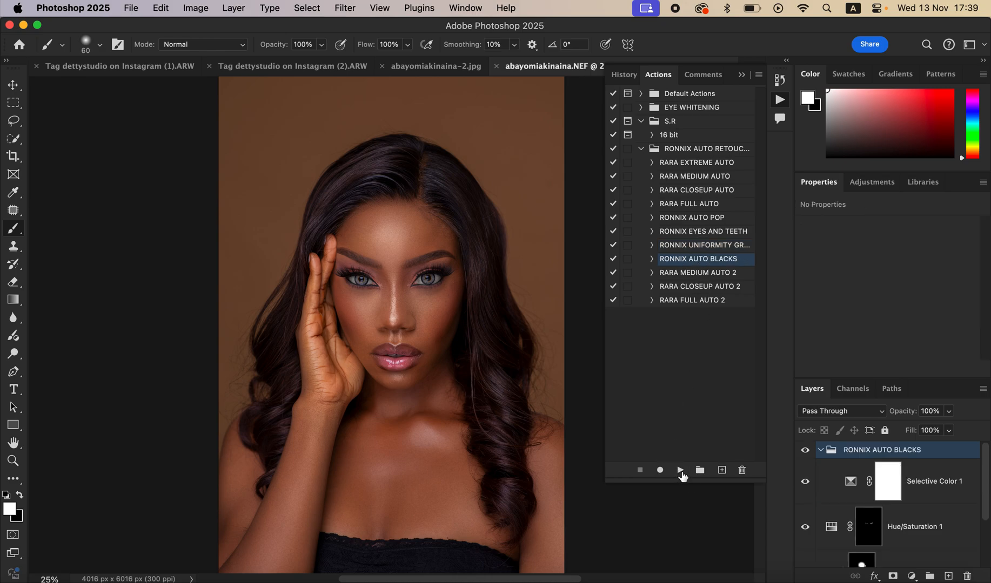
left_click(819, 451)
left_click(804, 453)
left_click(804, 453)
left_click(804, 453)
left_click(804, 452)
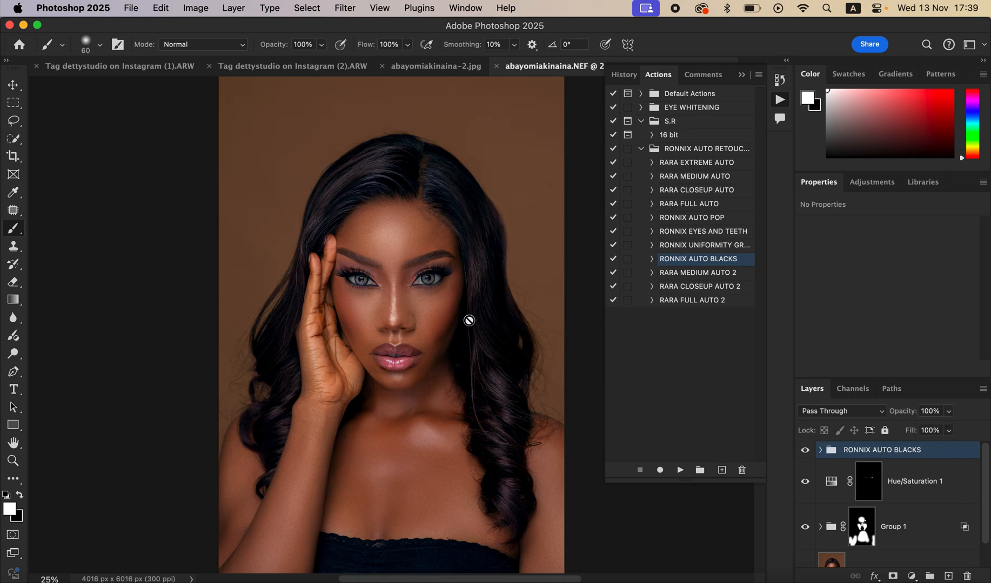